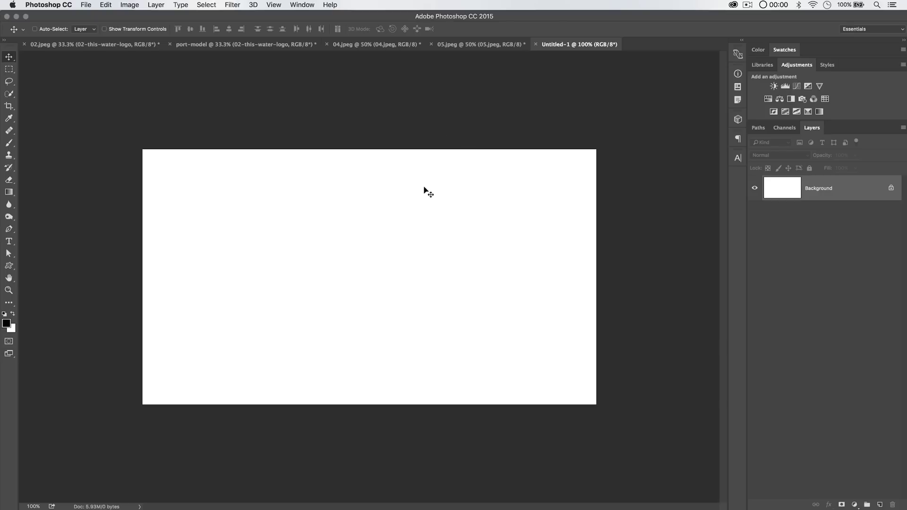
Step: Cancel the new document dialog and import 03-I.MOV as a new video layer from file
{"action": "key", "text": "super+n"}
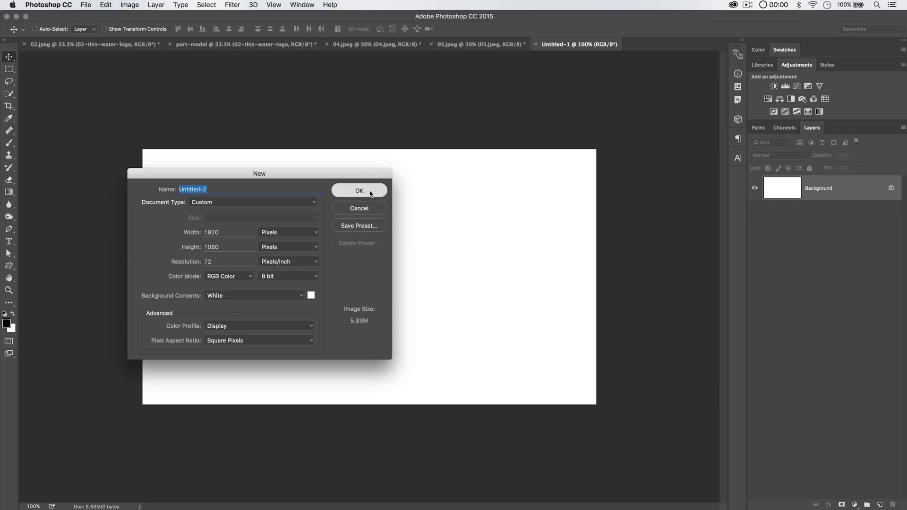
{"action": "left_click", "coordinate": [370, 209]}
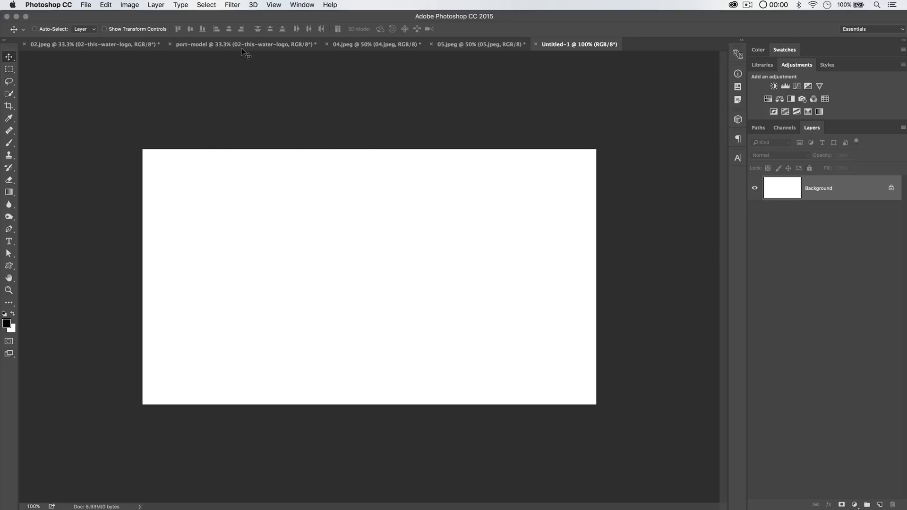
{"action": "left_click", "coordinate": [156, 5]}
{"action": "mouse_move", "coordinate": [197, 191]}
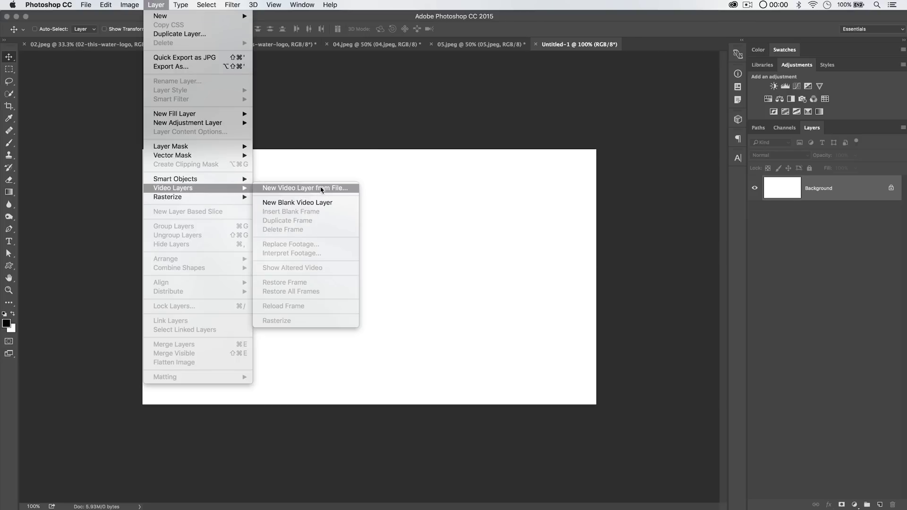
{"action": "left_click", "coordinate": [321, 188]}
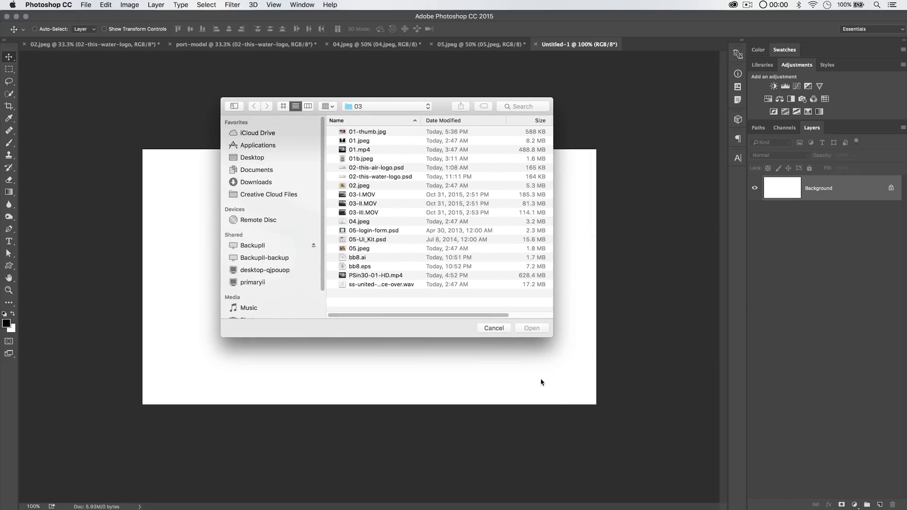
{"action": "left_click_drag", "start_coordinate": [550, 339], "coordinate": [587, 384]}
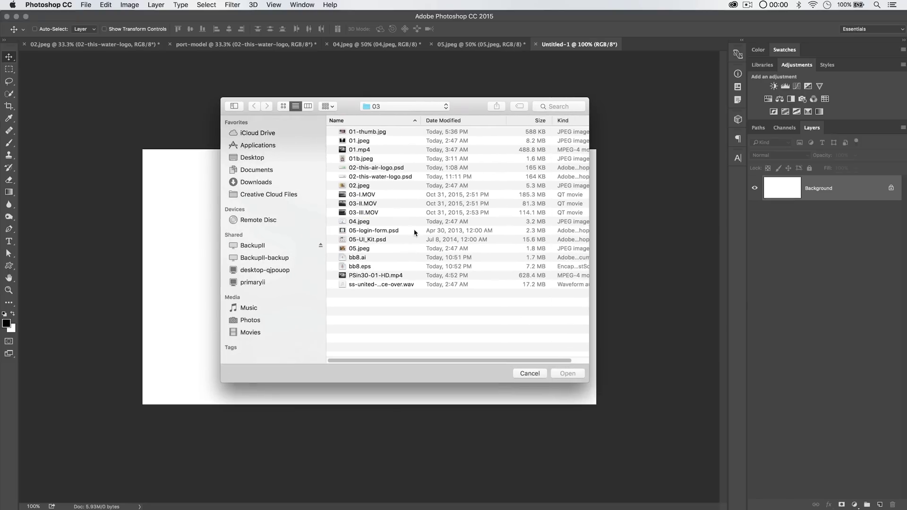
{"action": "double_click", "coordinate": [368, 197]}
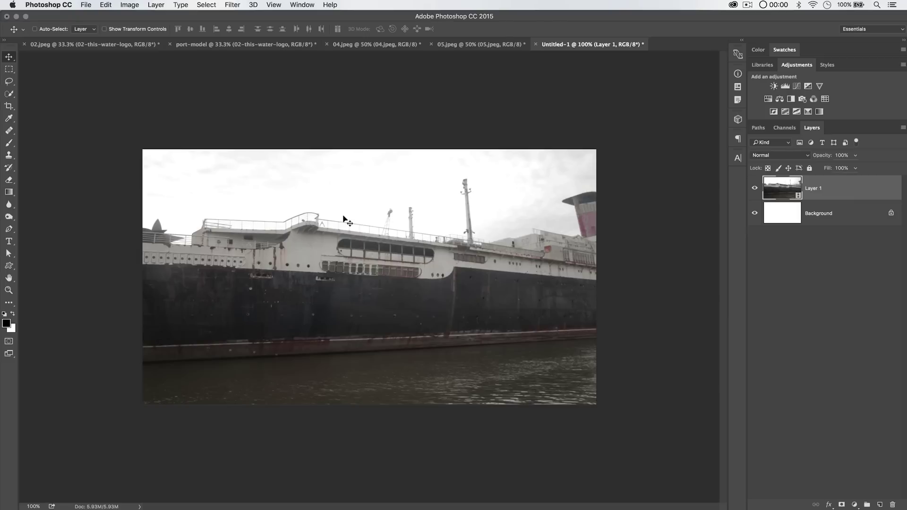
Step: Add 03-II.MOV and 03-III.MOV as two more video layers from file
{"action": "left_click", "coordinate": [156, 4]}
{"action": "mouse_move", "coordinate": [217, 179]}
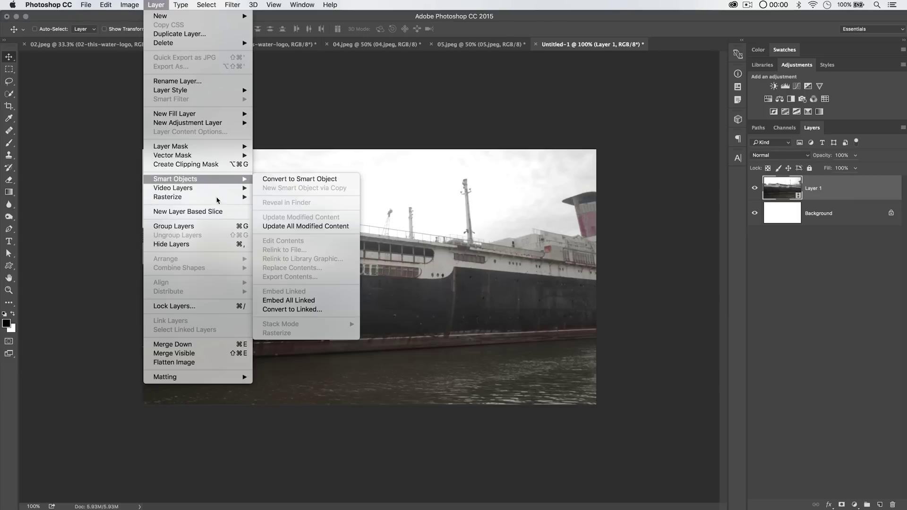
{"action": "left_click", "coordinate": [283, 193]}
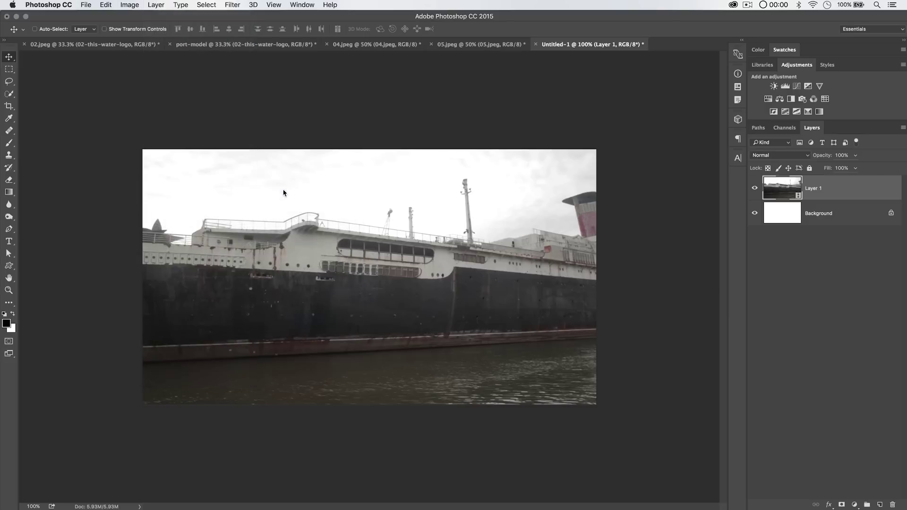
{"action": "left_click", "coordinate": [364, 249]}
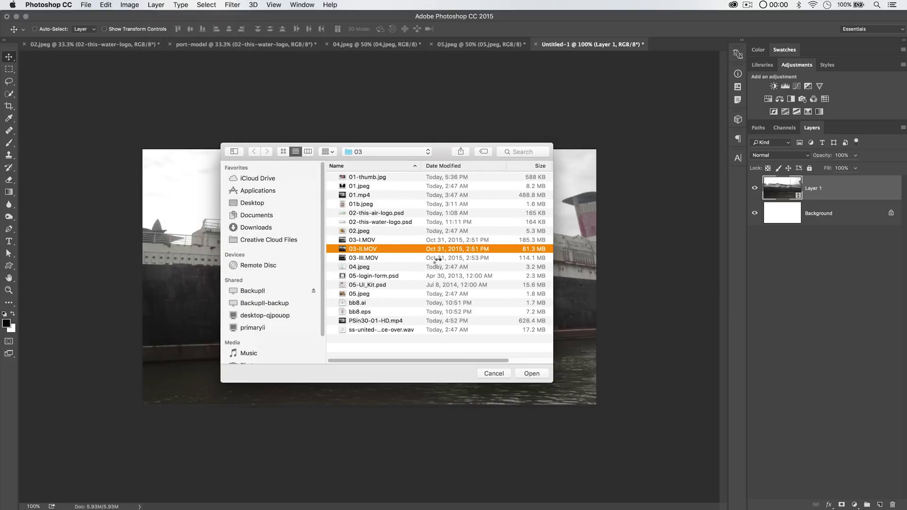
{"action": "left_click", "coordinate": [156, 5]}
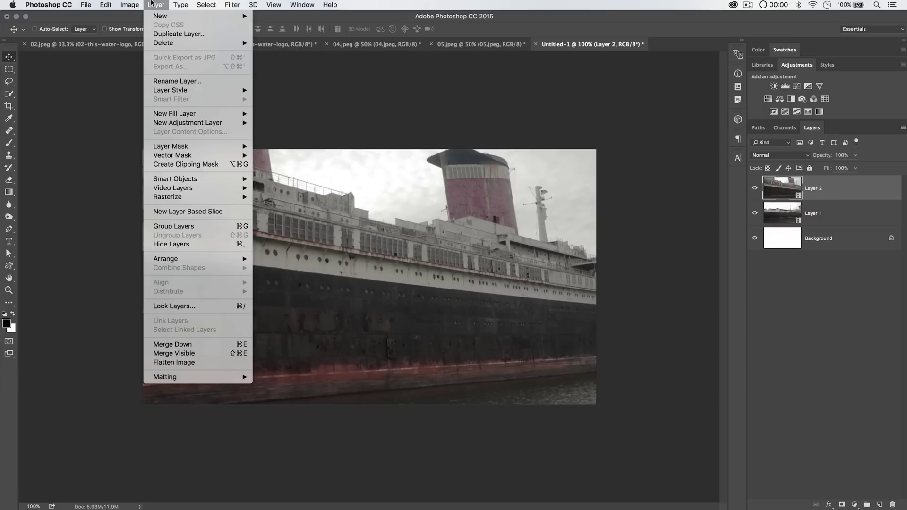
{"action": "mouse_move", "coordinate": [220, 188]}
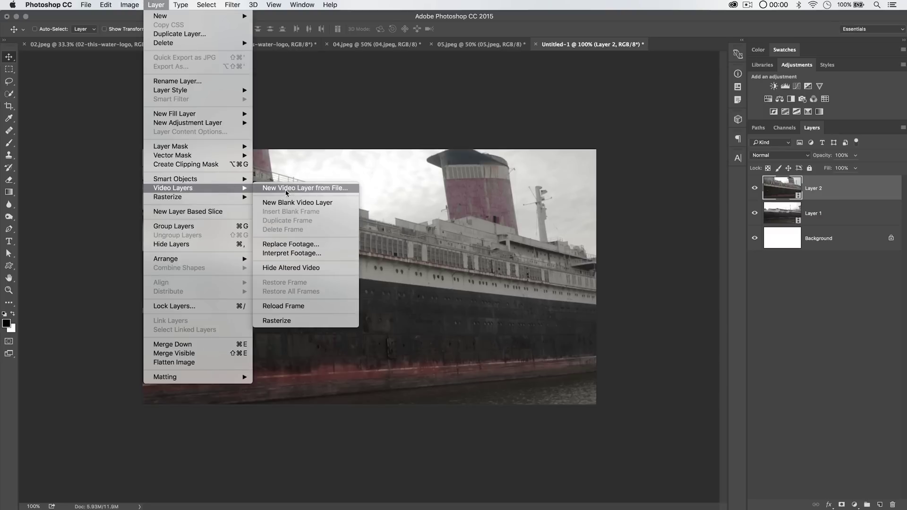
{"action": "left_click", "coordinate": [302, 188]}
{"action": "left_click", "coordinate": [371, 258]}
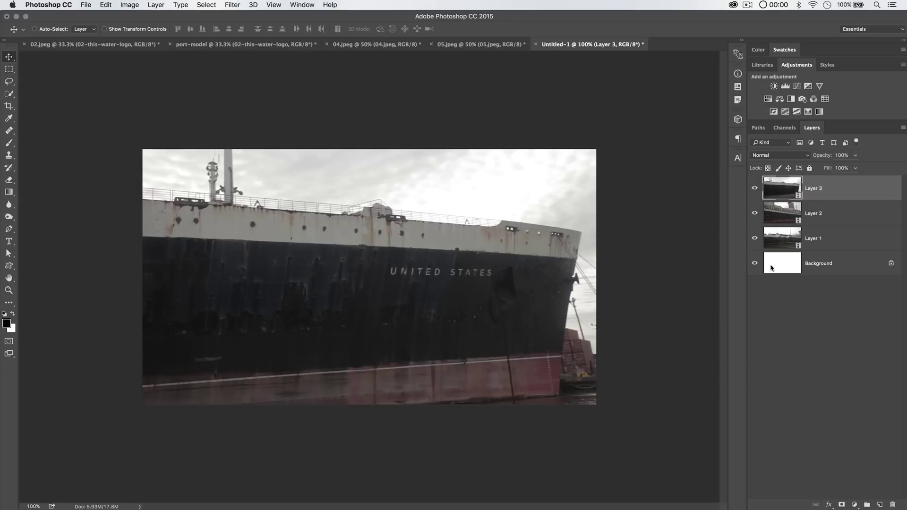
Step: Unlock and delete the white Background layer, then hide Layer 2 and Layer 3
{"action": "left_click", "coordinate": [823, 261]}
{"action": "double_click", "coordinate": [821, 262], "text": "alt"}
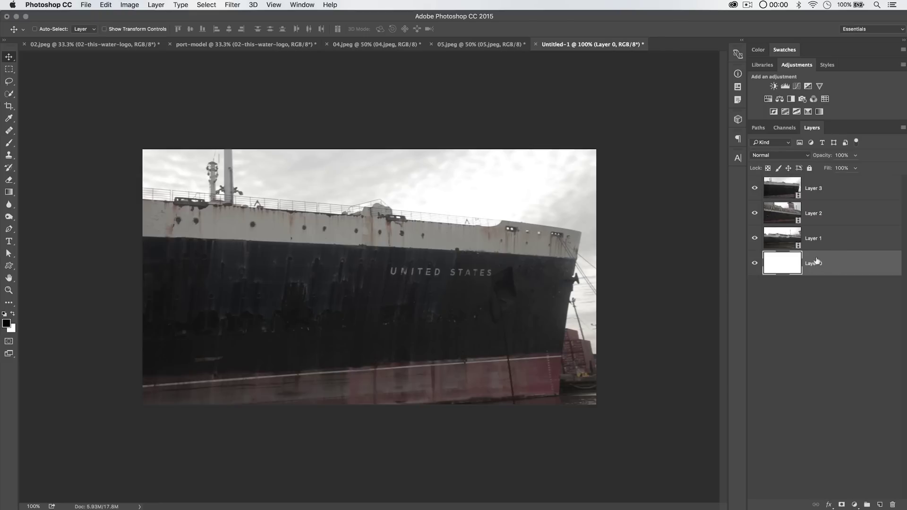
{"action": "key", "text": "Delete"}
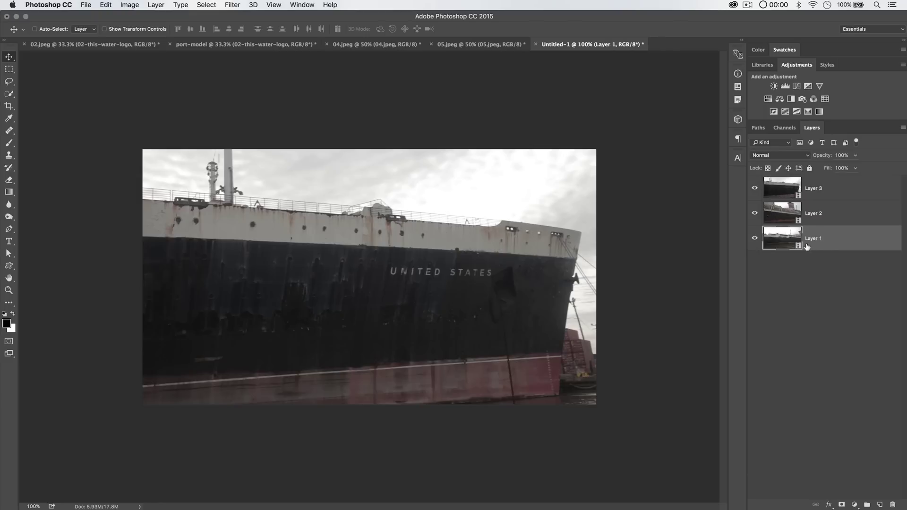
{"action": "left_click", "coordinate": [754, 213]}
{"action": "left_click", "coordinate": [754, 188]}
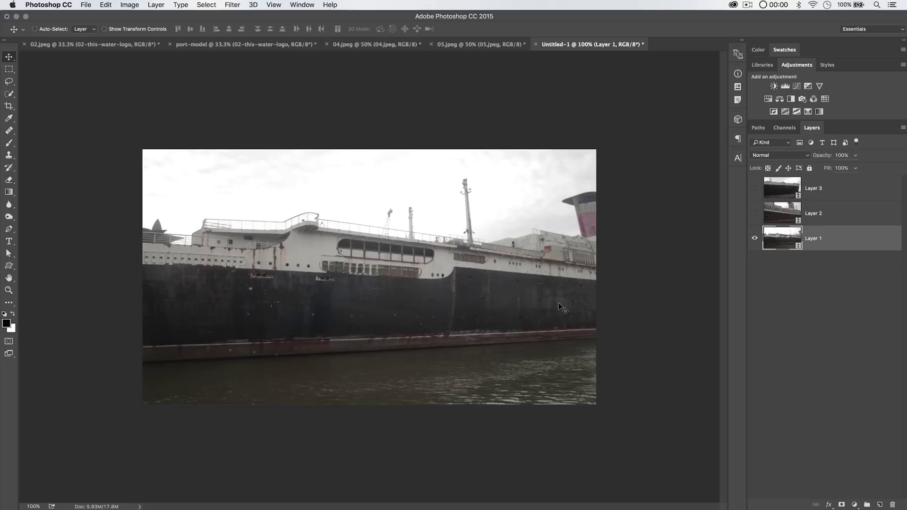
Step: Open the Timeline, dock and enlarge it, and scrub the clips to 0;00;03;27
{"action": "left_click", "coordinate": [303, 5]}
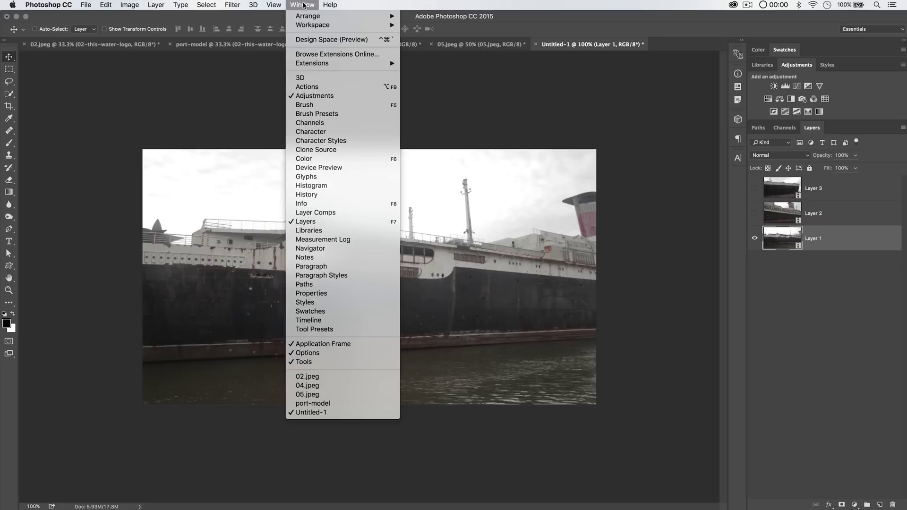
{"action": "left_click", "coordinate": [331, 320]}
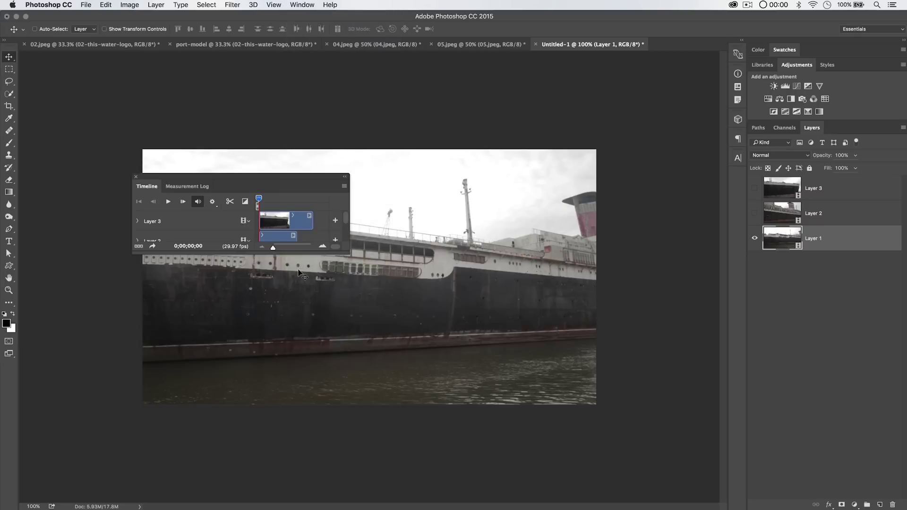
{"action": "left_click_drag", "start_coordinate": [223, 185], "coordinate": [219, 506]}
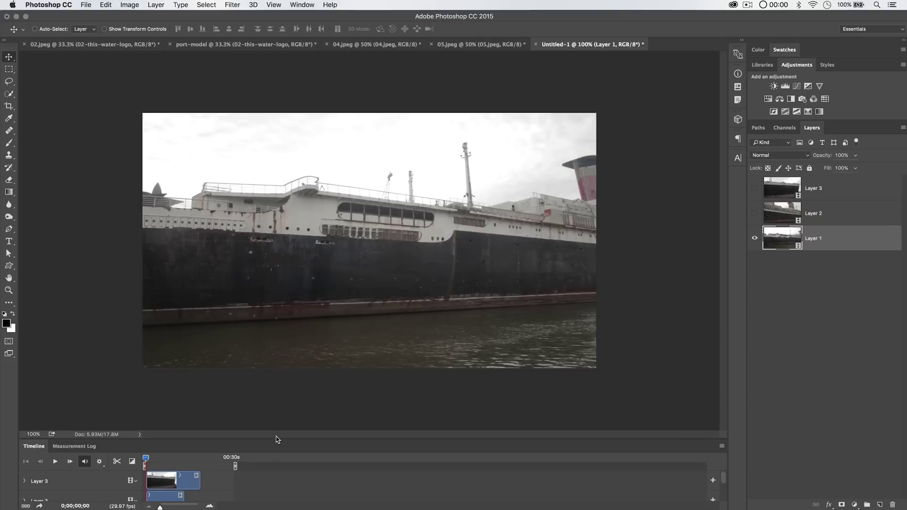
{"action": "left_click_drag", "start_coordinate": [274, 438], "coordinate": [275, 374]}
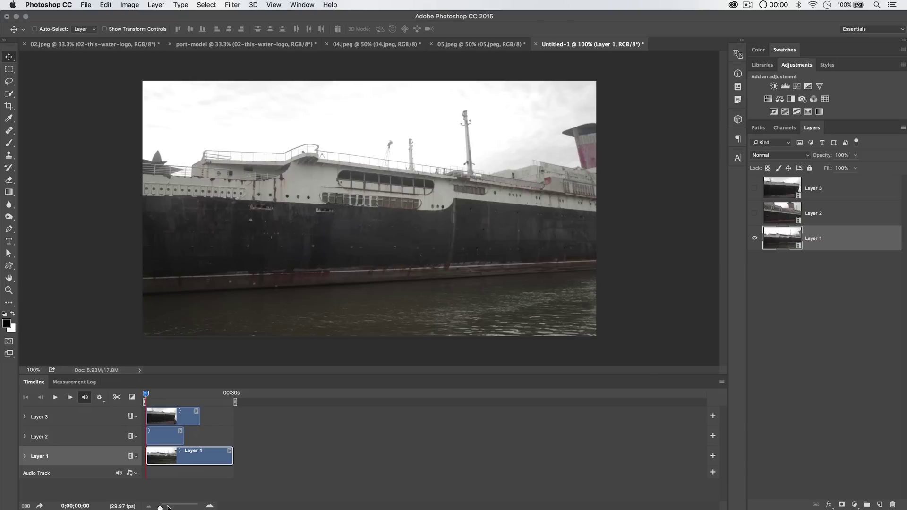
{"action": "left_click_drag", "start_coordinate": [160, 507], "coordinate": [165, 507]}
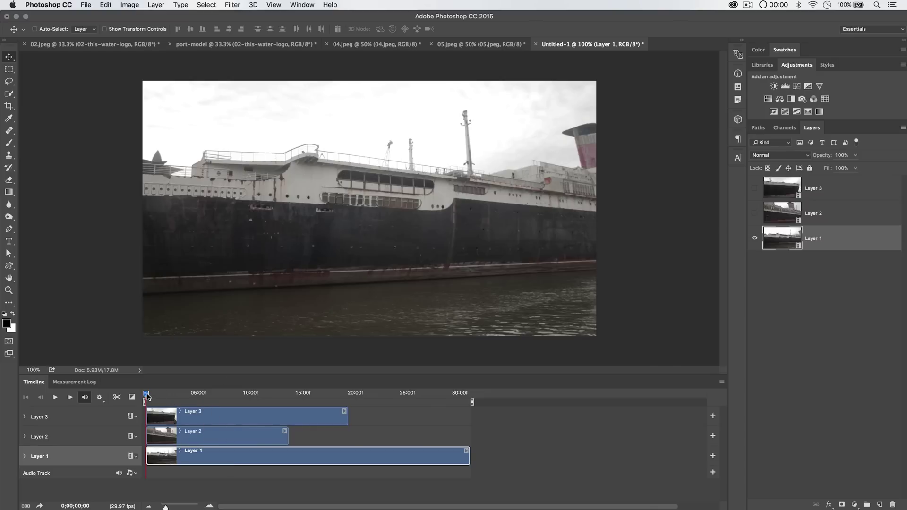
{"action": "left_click_drag", "start_coordinate": [146, 396], "coordinate": [160, 395]}
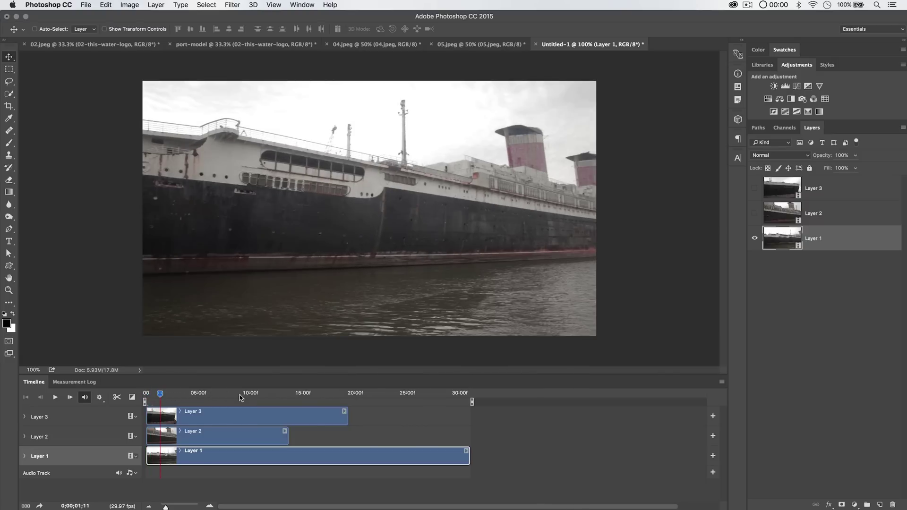
{"action": "left_click_drag", "start_coordinate": [186, 396], "coordinate": [217, 401]}
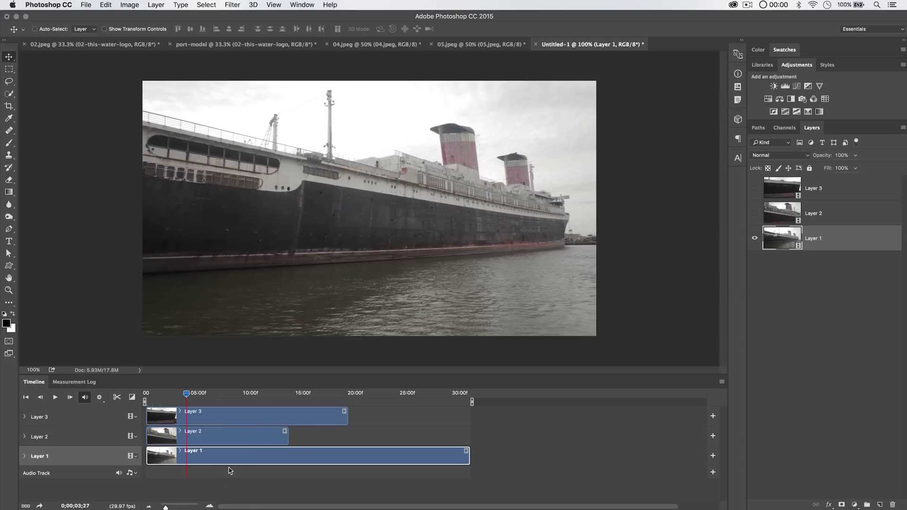
{"action": "left_click", "coordinate": [218, 478]}
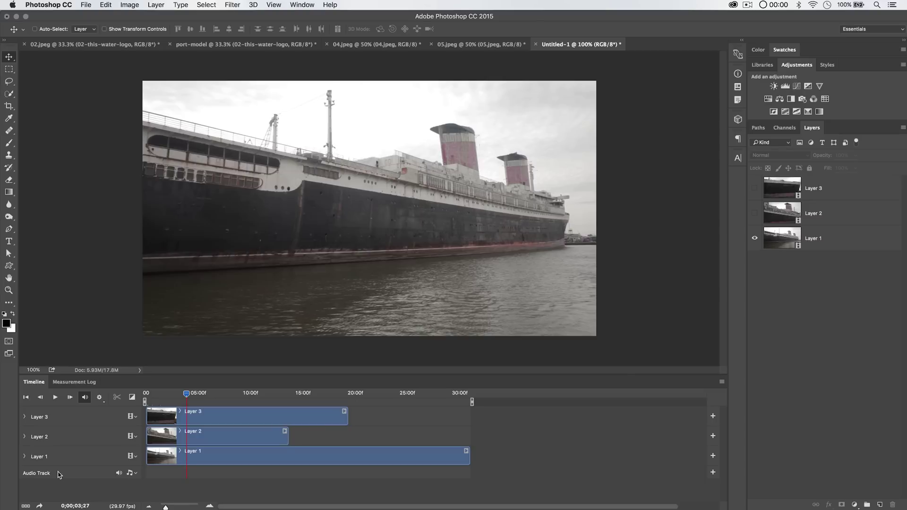
Step: Add the voice-over WAV to the audio track and set the current time to its end
{"action": "left_click", "coordinate": [137, 474]}
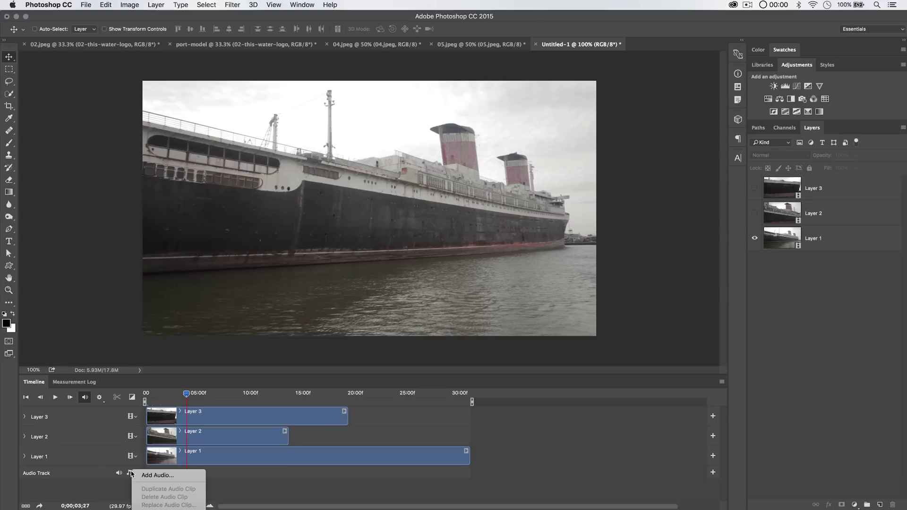
{"action": "left_click", "coordinate": [146, 479]}
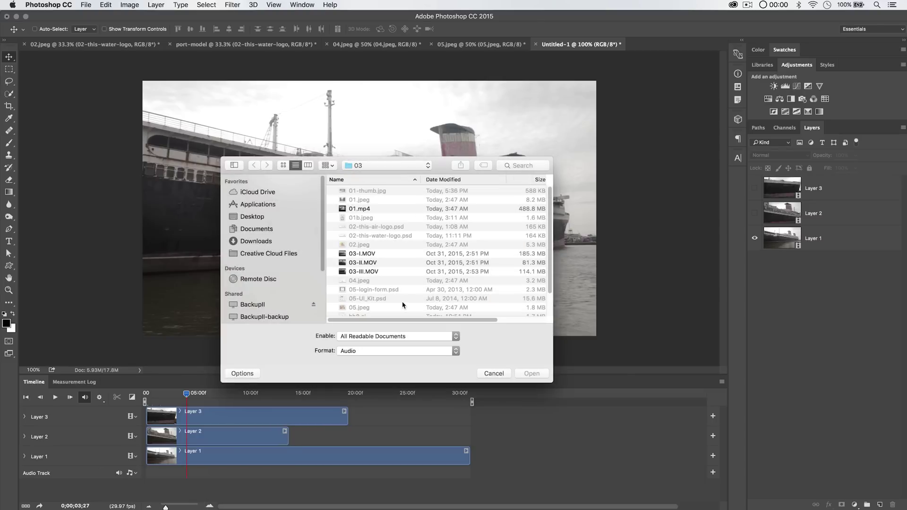
{"action": "scroll", "coordinate": [416, 284], "scroll_direction": "down", "scroll_amount": 3}
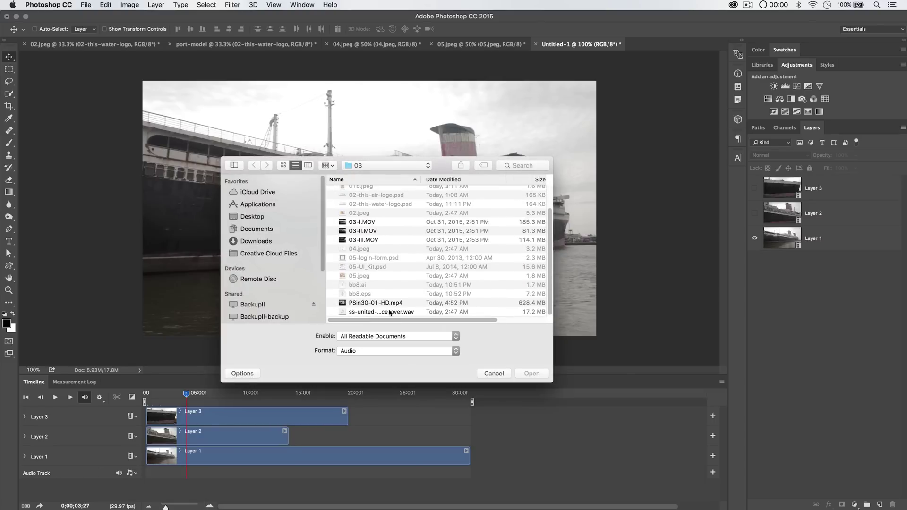
{"action": "left_click", "coordinate": [400, 312]}
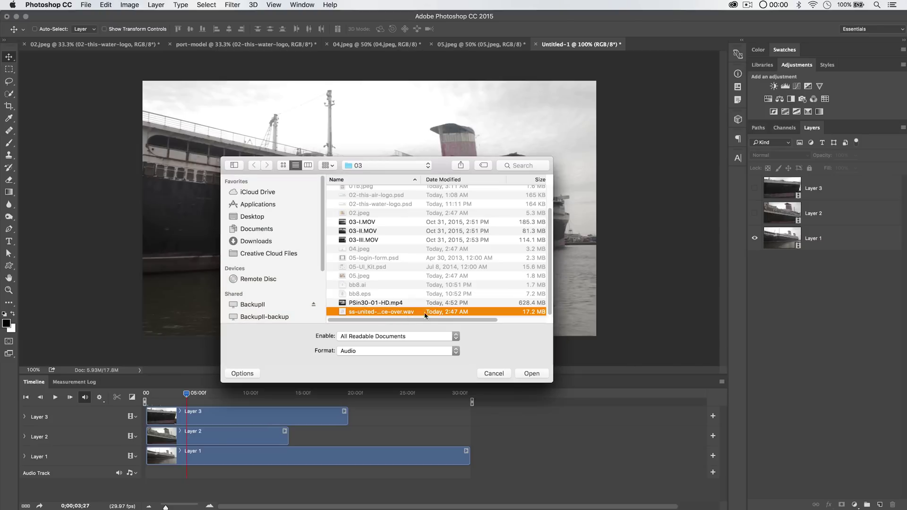
{"action": "left_click", "coordinate": [532, 373]}
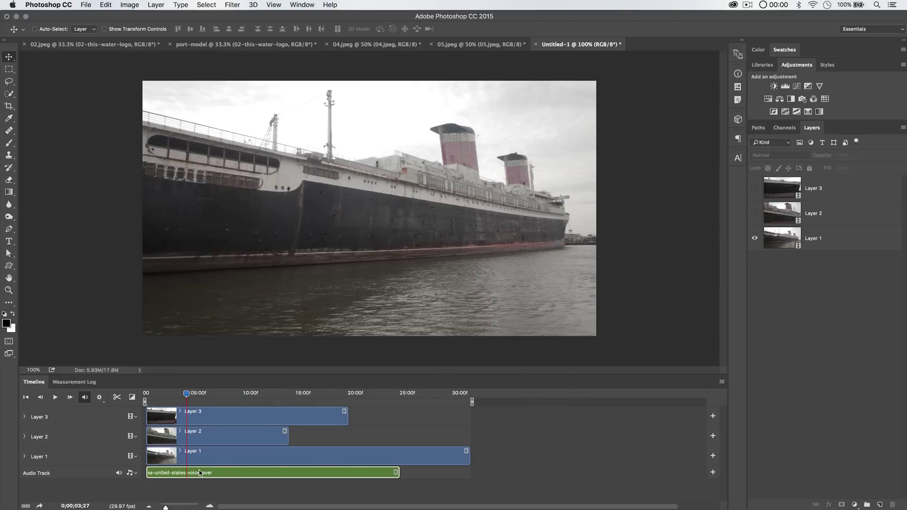
{"action": "left_click", "coordinate": [401, 394]}
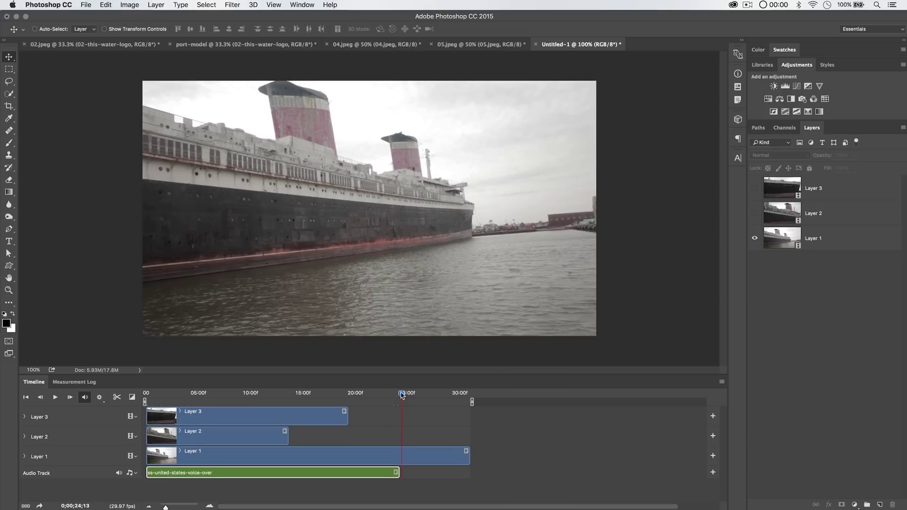
{"action": "left_click_drag", "start_coordinate": [401, 395], "coordinate": [399, 395]}
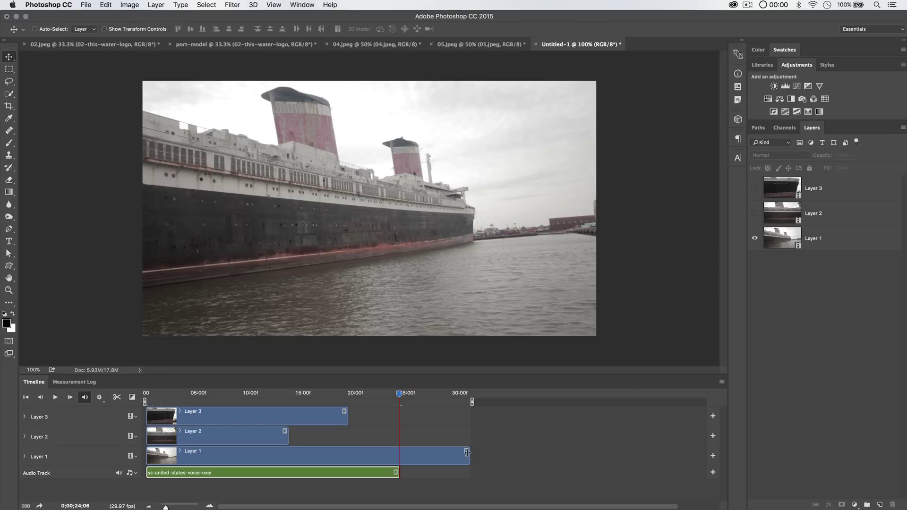
Step: Trim Layer 1, chain Layers 2 and 3 after it, and trim Layer 3 to the voice-over
{"action": "left_click_drag", "start_coordinate": [467, 452], "coordinate": [222, 452]}
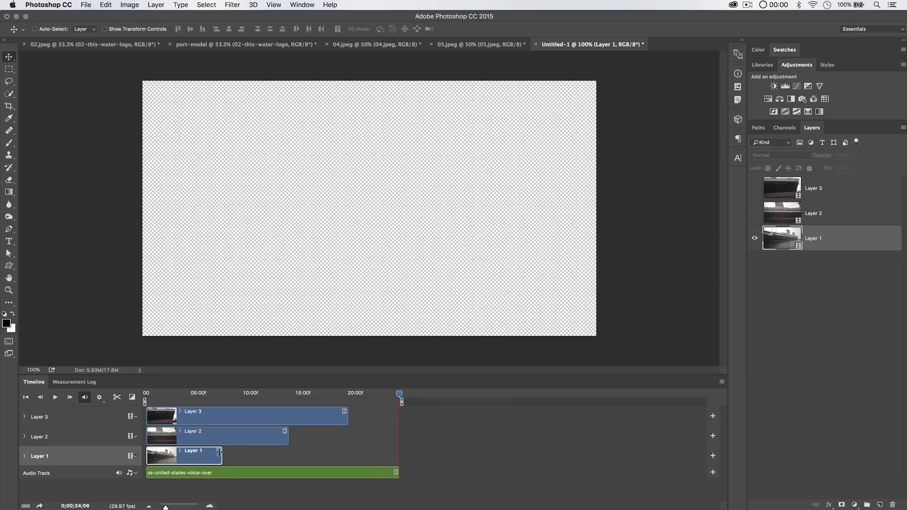
{"action": "left_click", "coordinate": [211, 436]}
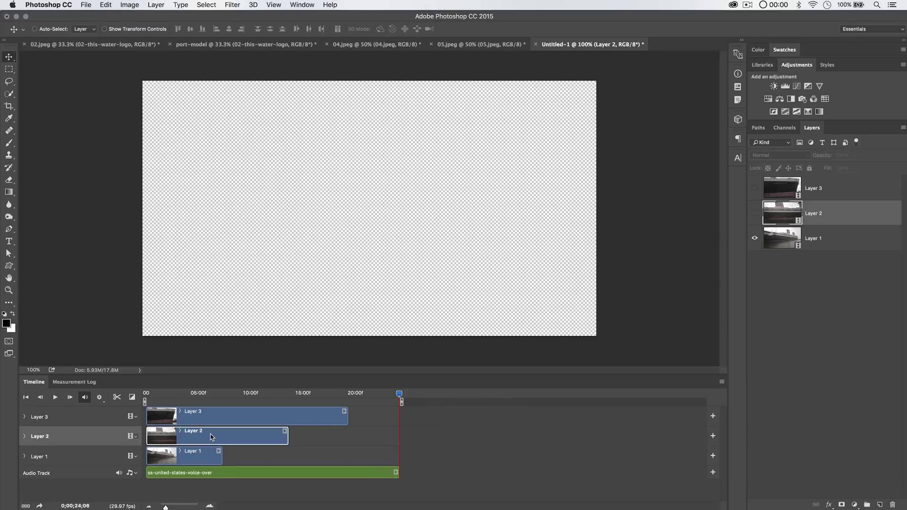
{"action": "left_click_drag", "start_coordinate": [207, 436], "coordinate": [287, 458]}
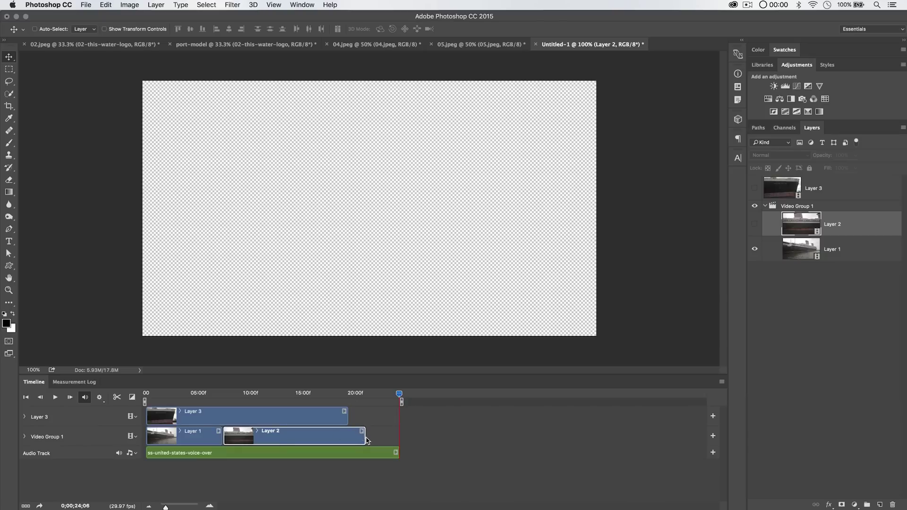
{"action": "left_click_drag", "start_coordinate": [365, 435], "coordinate": [317, 437]}
{"action": "left_click_drag", "start_coordinate": [251, 420], "coordinate": [281, 419]}
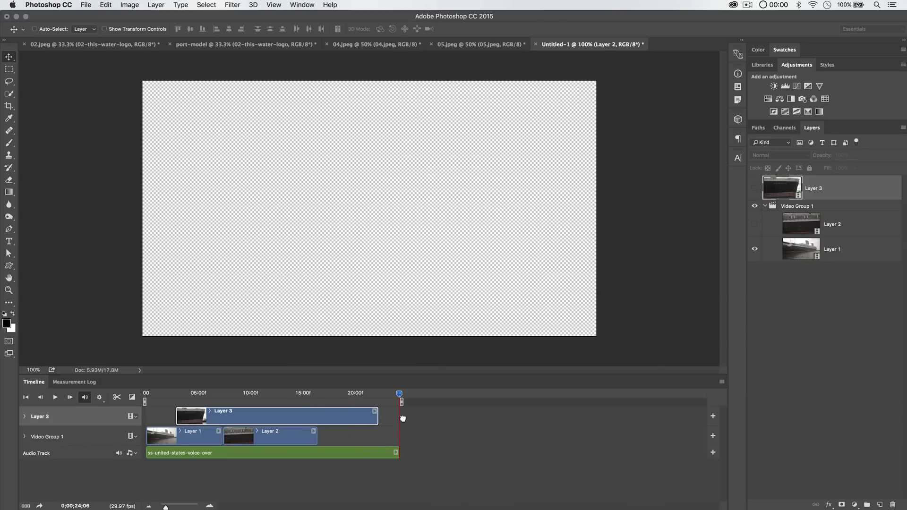
{"action": "left_click_drag", "start_coordinate": [408, 426], "coordinate": [424, 435]}
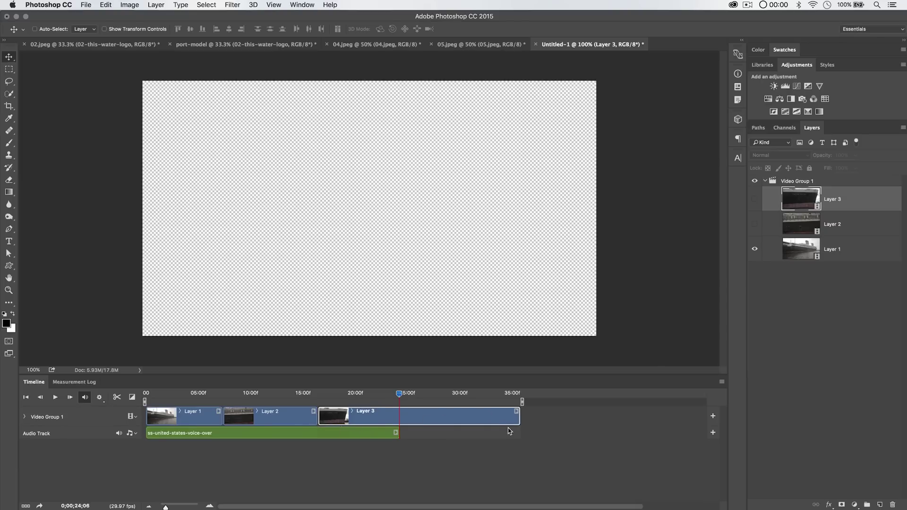
{"action": "left_click_drag", "start_coordinate": [517, 412], "coordinate": [398, 411]}
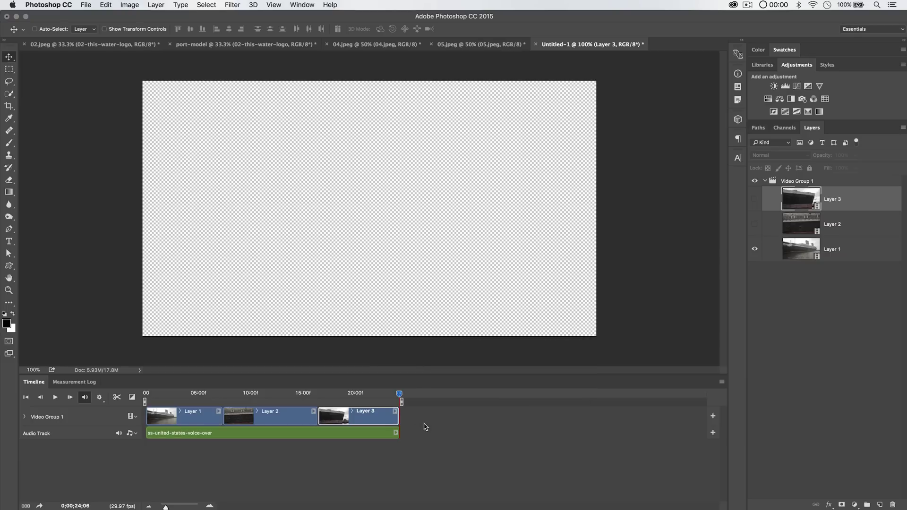
{"action": "left_click", "coordinate": [187, 415]}
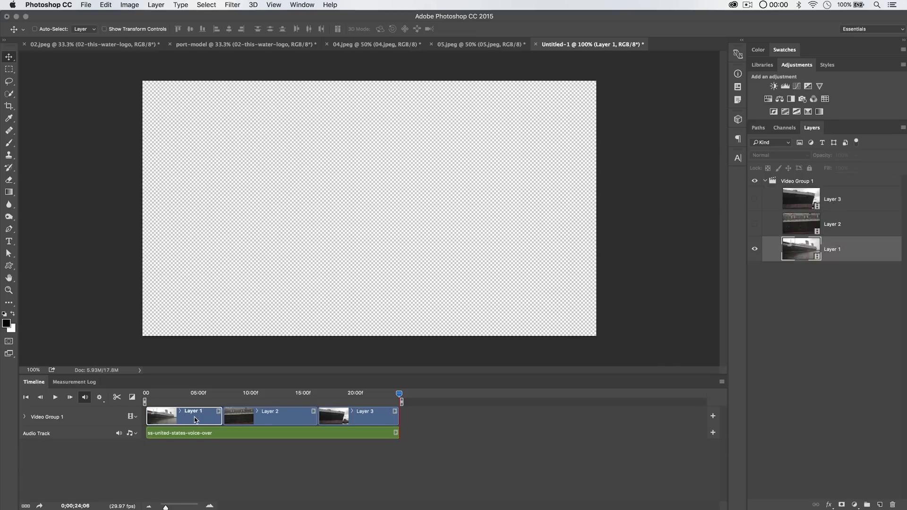
Step: Mute the audio of the Layer 1 and Layer 2 clips
{"action": "right_click", "coordinate": [195, 420]}
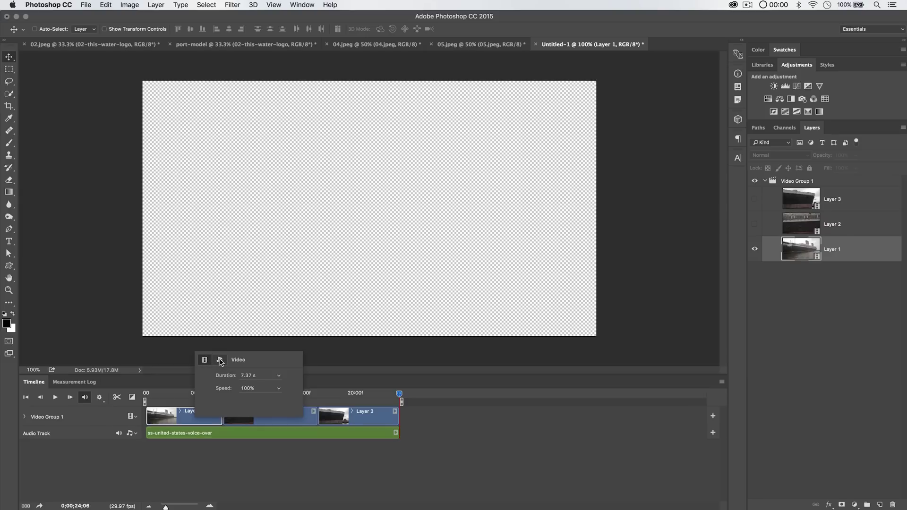
{"action": "left_click", "coordinate": [220, 361]}
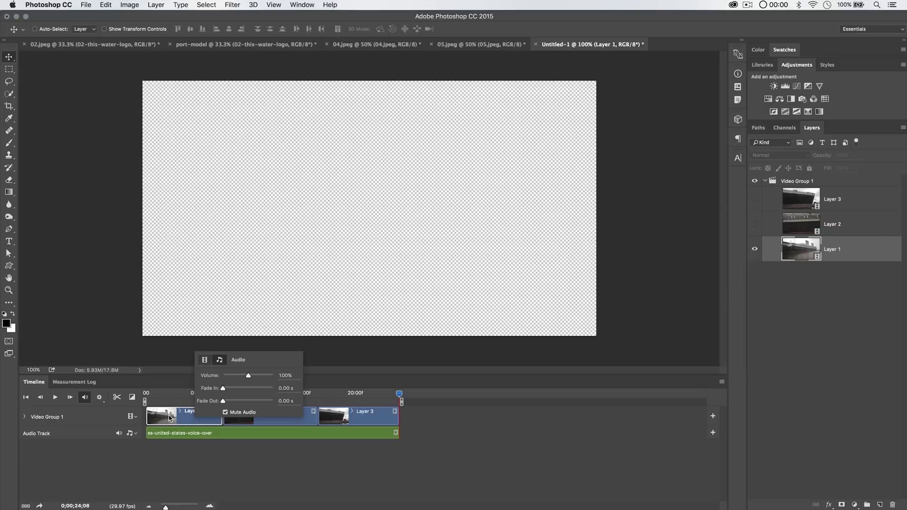
{"action": "left_click", "coordinate": [236, 486]}
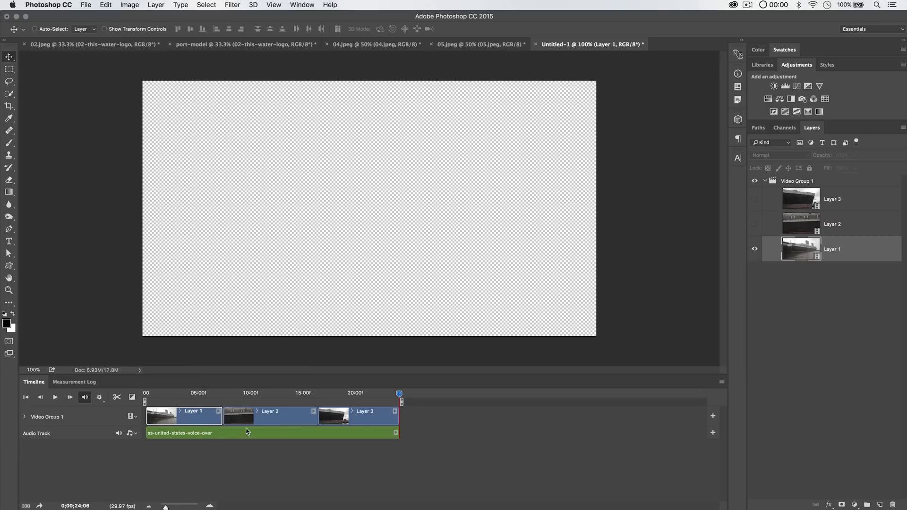
{"action": "left_click", "coordinate": [258, 420]}
{"action": "right_click", "coordinate": [270, 421]}
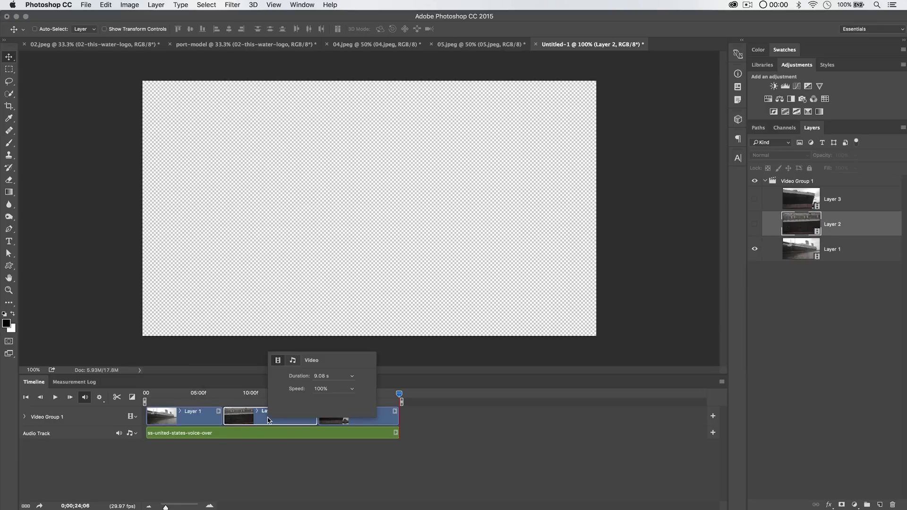
{"action": "left_click", "coordinate": [292, 362]}
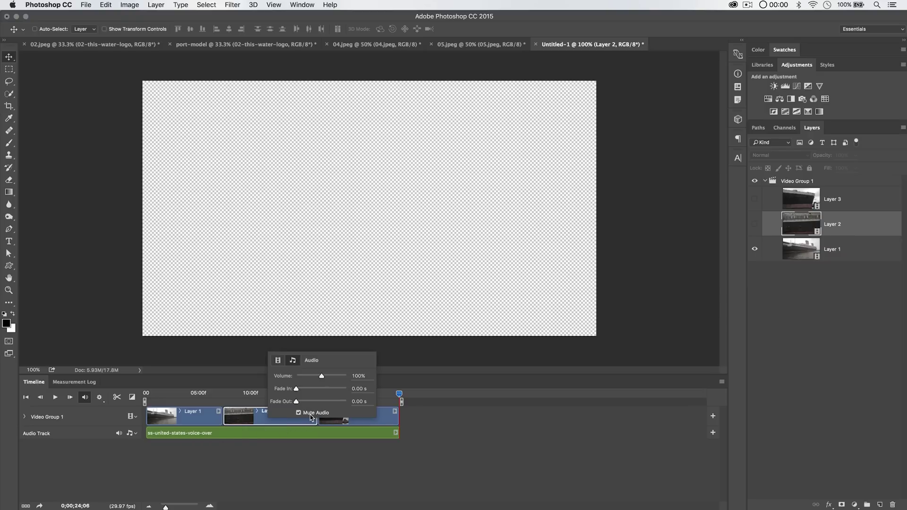
{"action": "left_click", "coordinate": [372, 421]}
Step: Mute the Layer 3 clip's audio, jump to about 11 seconds, and show Layer 2
{"action": "left_click", "coordinate": [373, 420]}
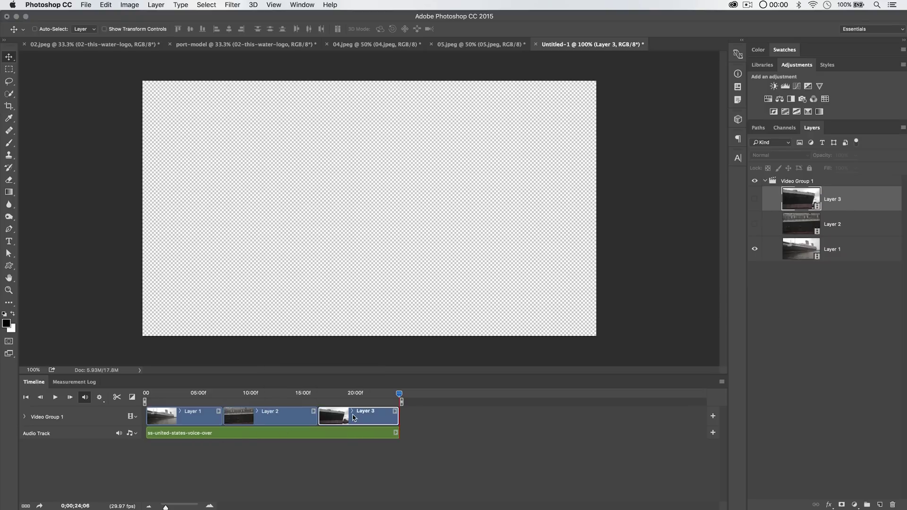
{"action": "right_click", "coordinate": [355, 418]}
{"action": "left_click", "coordinate": [378, 357]}
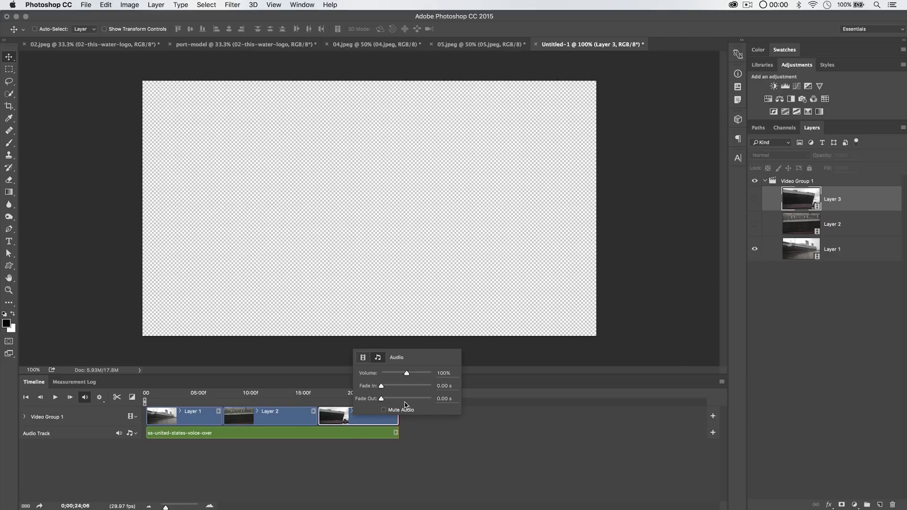
{"action": "left_click", "coordinate": [380, 424]}
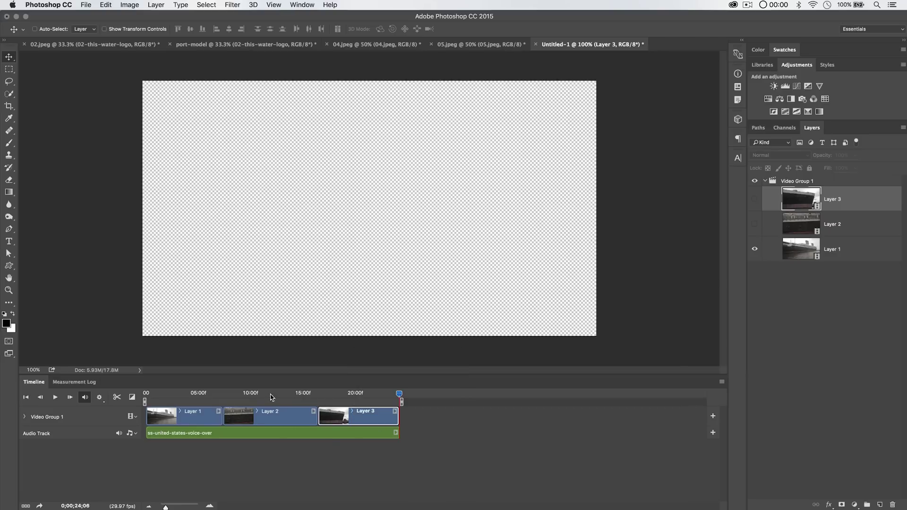
{"action": "left_click_drag", "start_coordinate": [399, 394], "coordinate": [398, 394]}
{"action": "left_click", "coordinate": [268, 395]}
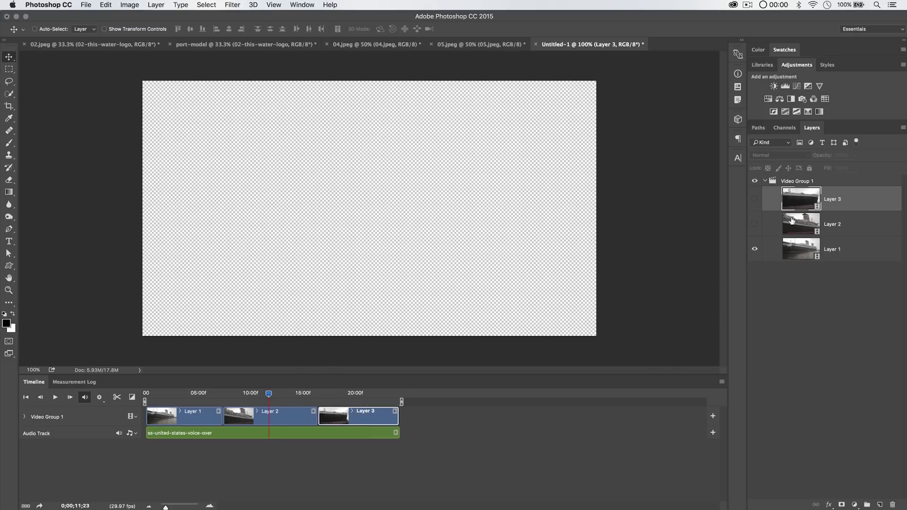
{"action": "left_click", "coordinate": [754, 223]}
Step: Show Layer 3 and move the playhead to 0;00;06;21 at the first cut
{"action": "left_click", "coordinate": [754, 198]}
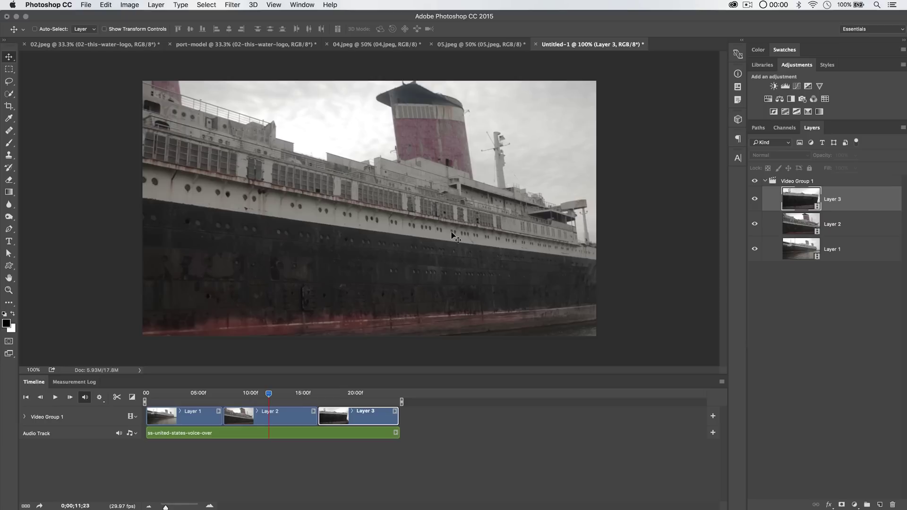
{"action": "left_click", "coordinate": [222, 398]}
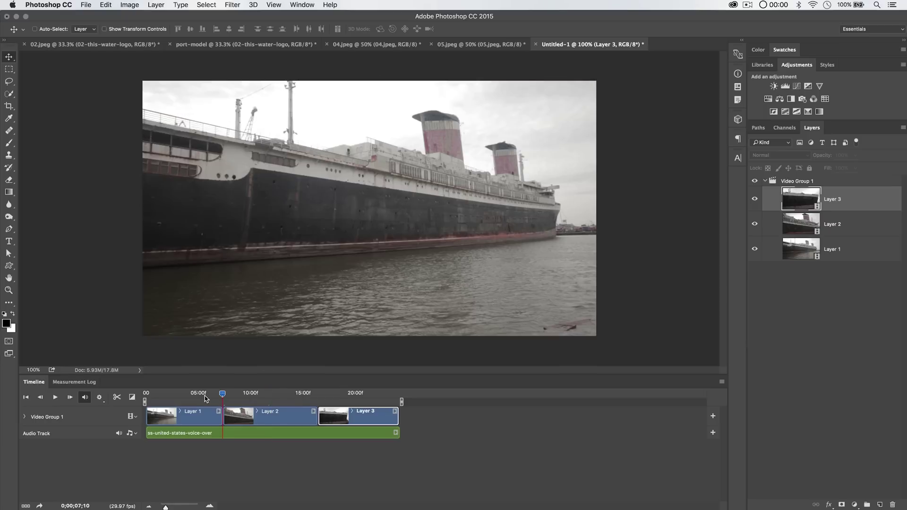
{"action": "left_click_drag", "start_coordinate": [205, 398], "coordinate": [205, 396]}
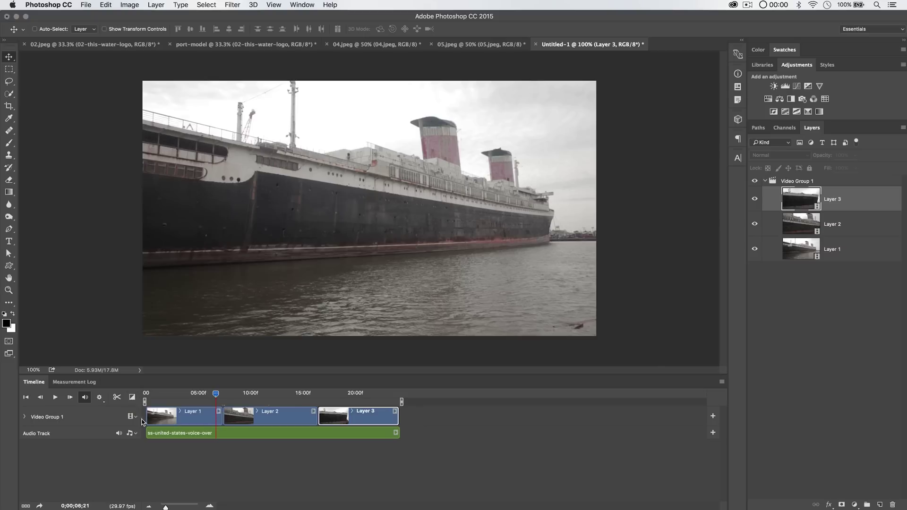
Step: Add Cross Fade transitions at the Layer 1–2 and Layer 2–3 boundaries
{"action": "left_click", "coordinate": [132, 397]}
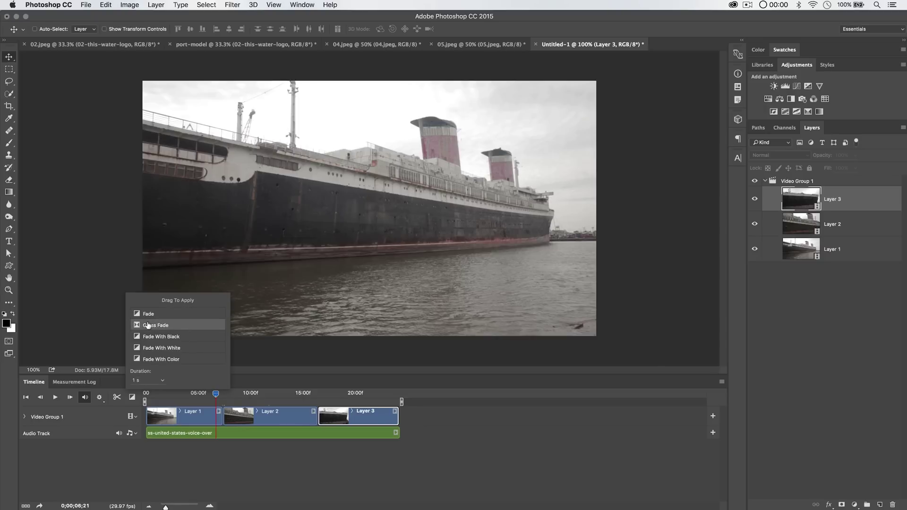
{"action": "left_click_drag", "start_coordinate": [150, 325], "coordinate": [226, 418]}
{"action": "left_click_drag", "start_coordinate": [149, 325], "coordinate": [307, 419]}
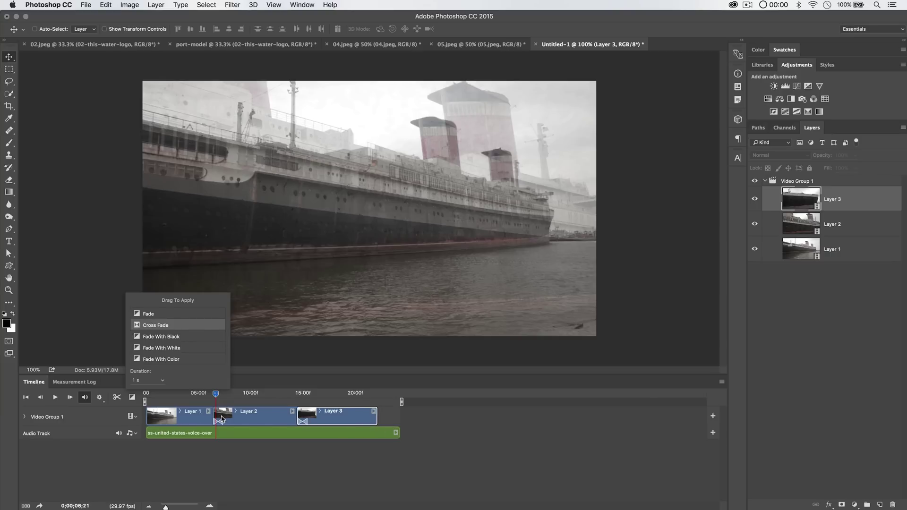
{"action": "left_click", "coordinate": [374, 412]}
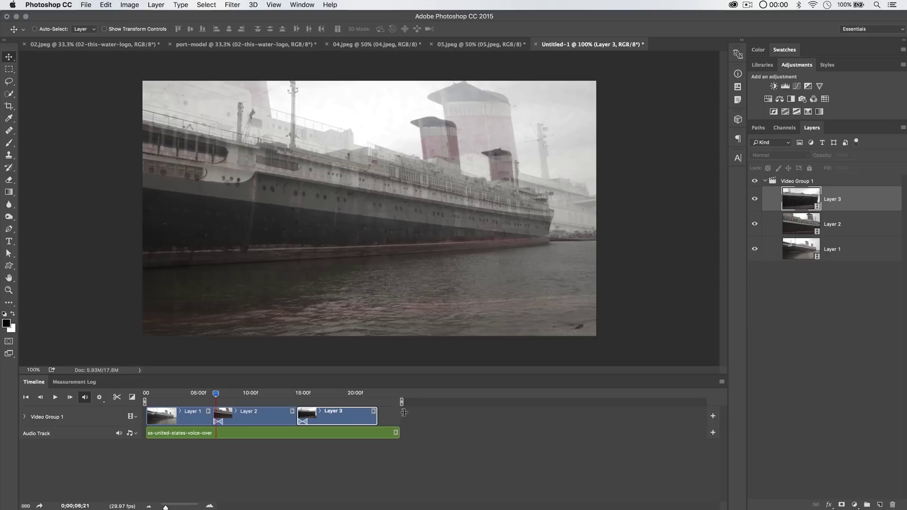
Step: Extend the Layer 3 clip to end at 24;09 with the voice-over
{"action": "left_click", "coordinate": [400, 415]}
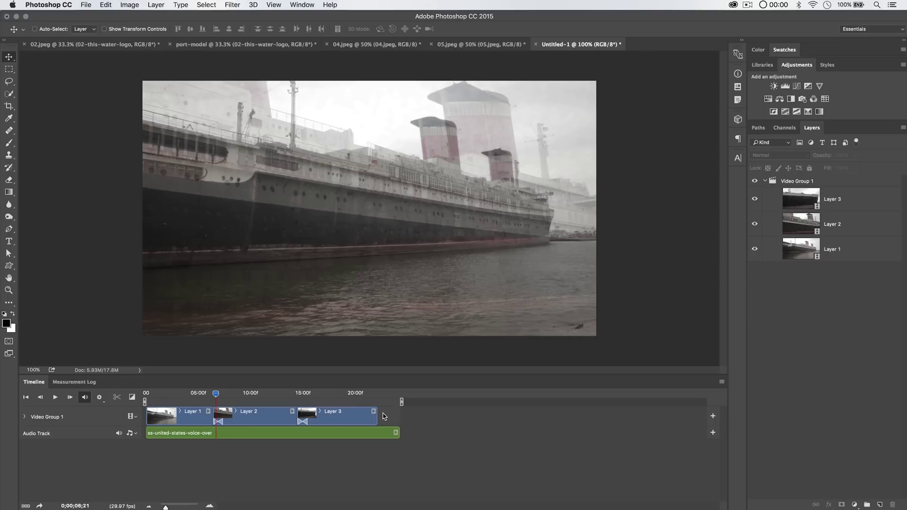
{"action": "left_click", "coordinate": [375, 417]}
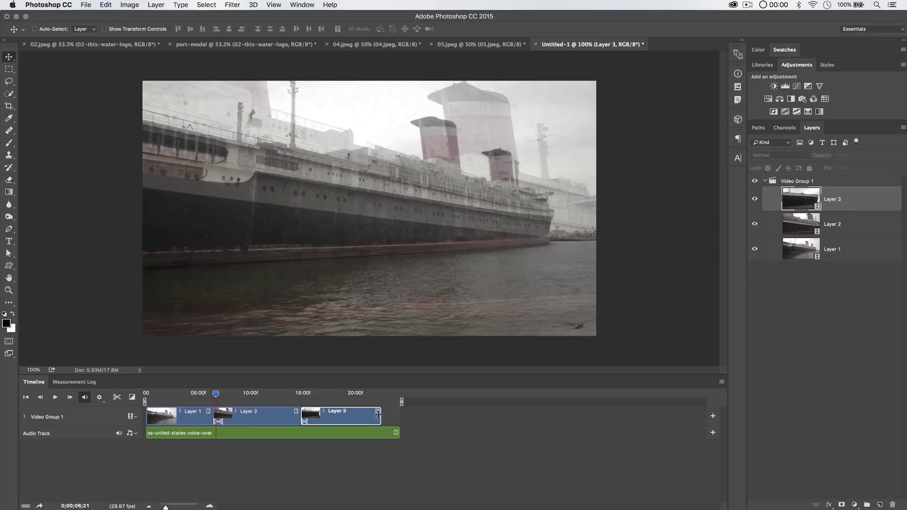
{"action": "left_click_drag", "start_coordinate": [377, 414], "coordinate": [399, 413]}
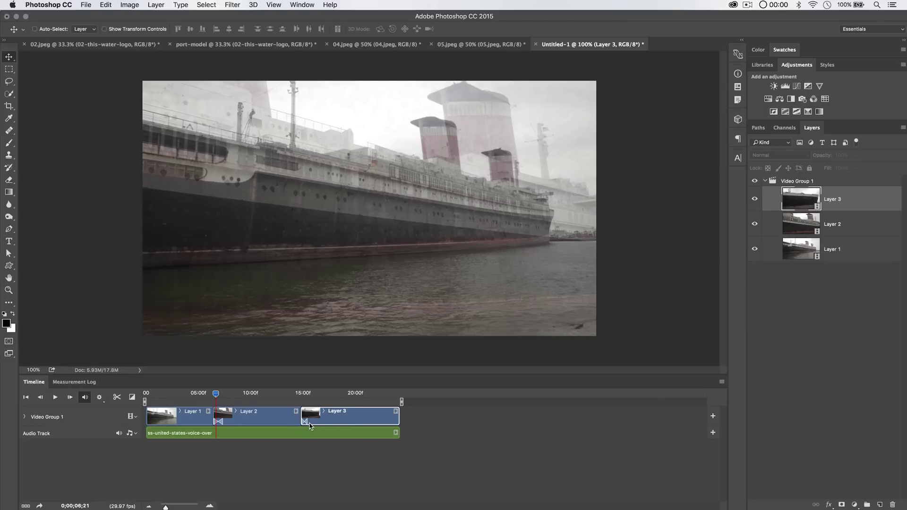
{"action": "left_click", "coordinate": [263, 418]}
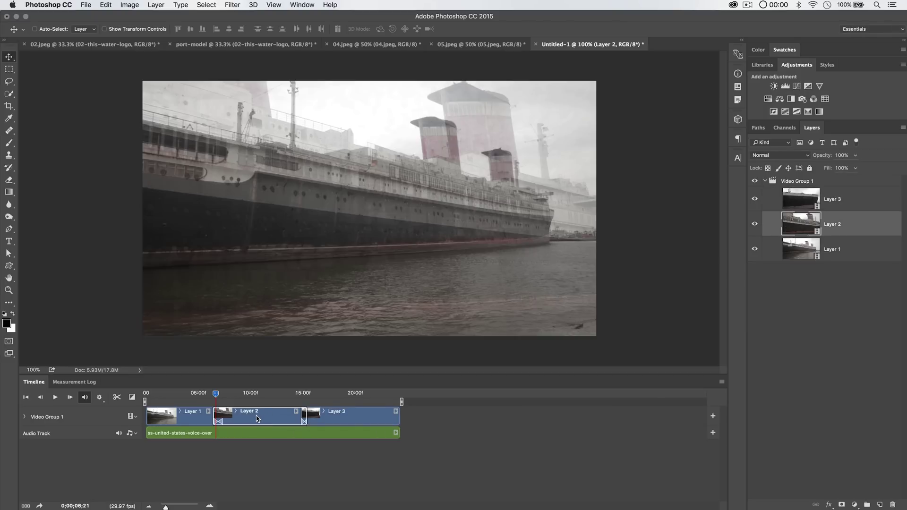
{"action": "left_click_drag", "start_coordinate": [257, 418], "coordinate": [258, 414]}
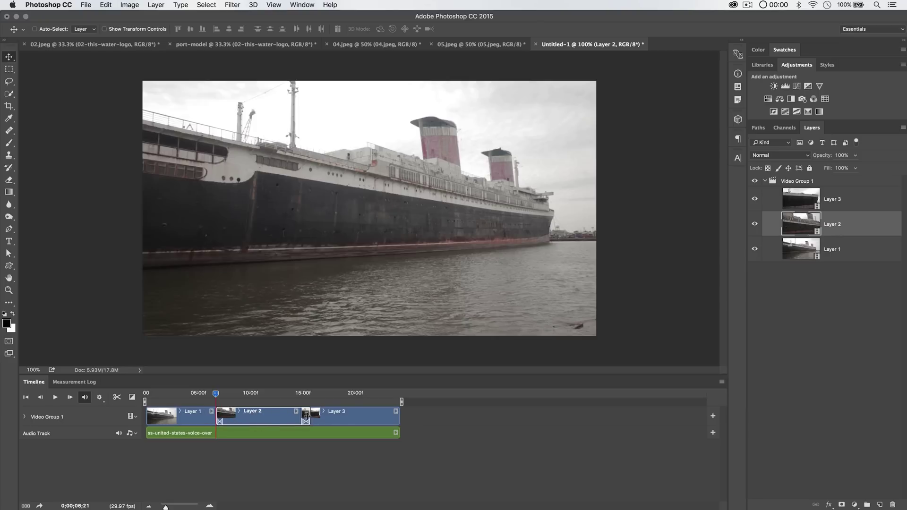
{"action": "left_click", "coordinate": [291, 454]}
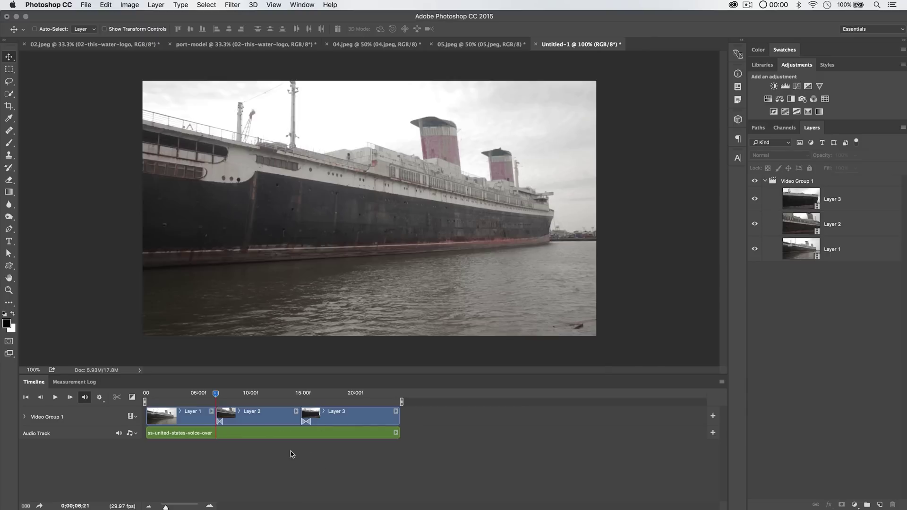
{"action": "left_click_drag", "start_coordinate": [215, 393], "coordinate": [213, 393]}
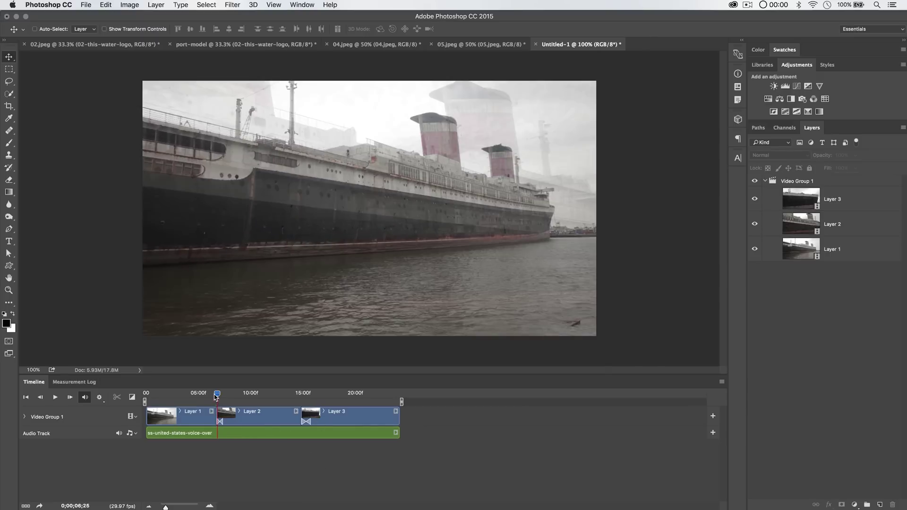
{"action": "key", "text": "space"}
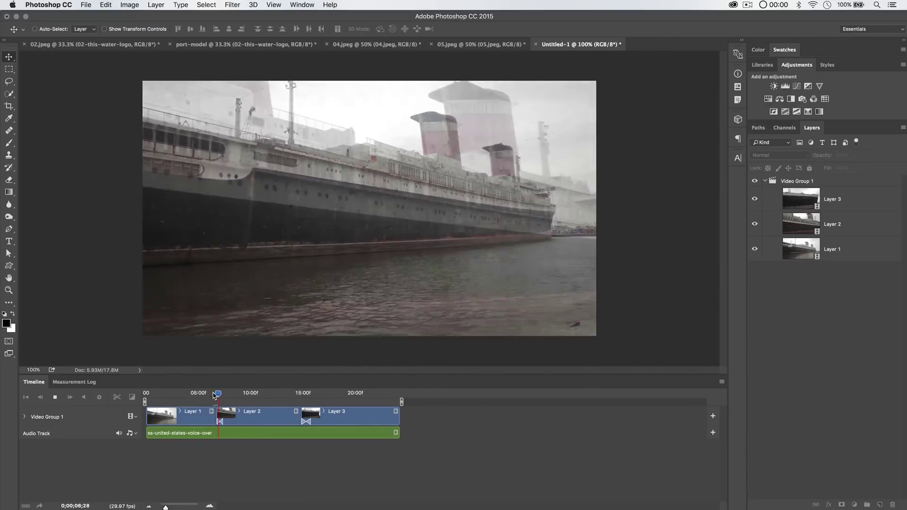
{"action": "key", "text": "XF86AudioMute"}
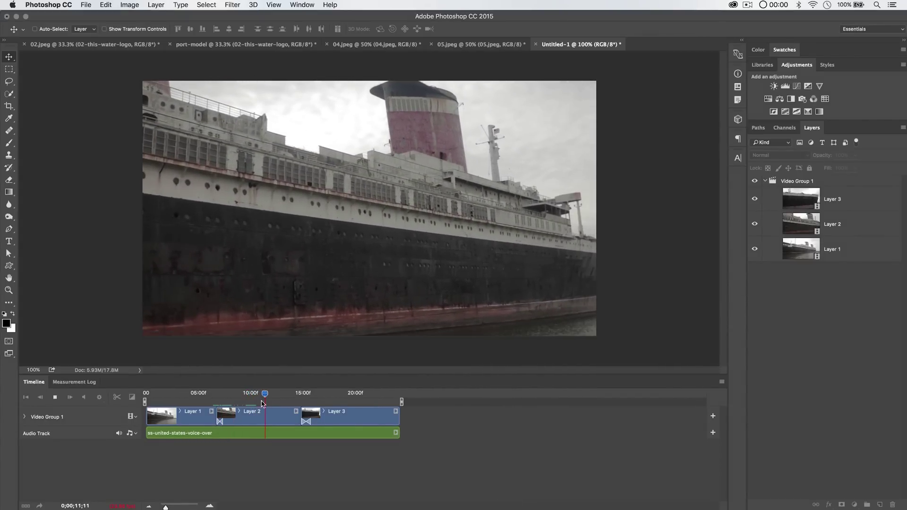
{"action": "key", "text": "space"}
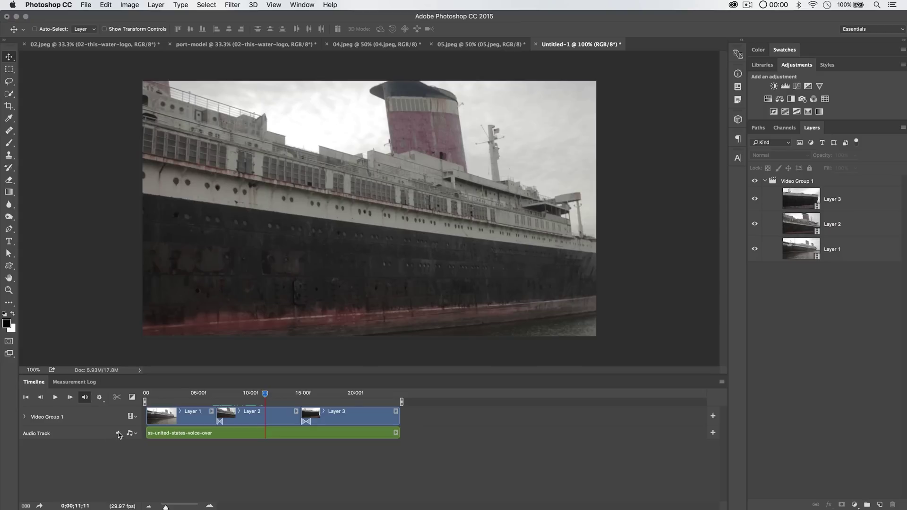
{"action": "left_click", "coordinate": [210, 394]}
{"action": "key", "text": "space"}
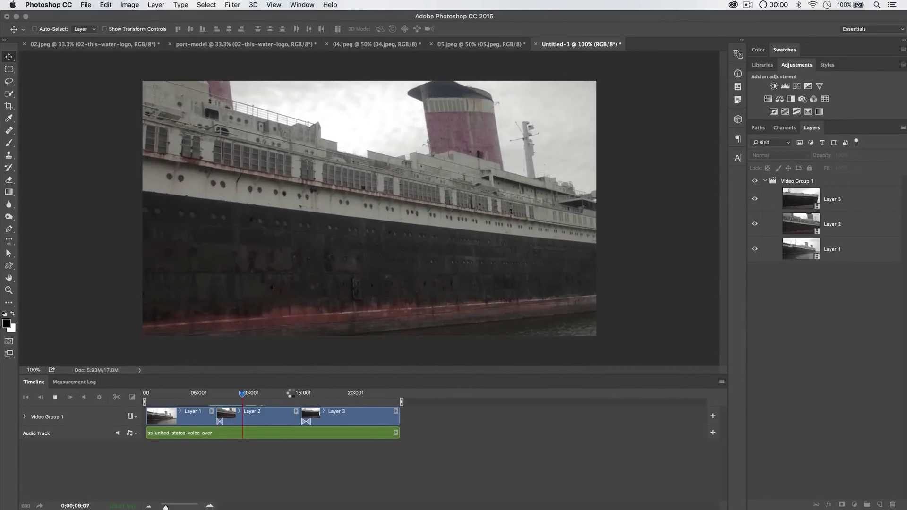
{"action": "left_click", "coordinate": [299, 392]}
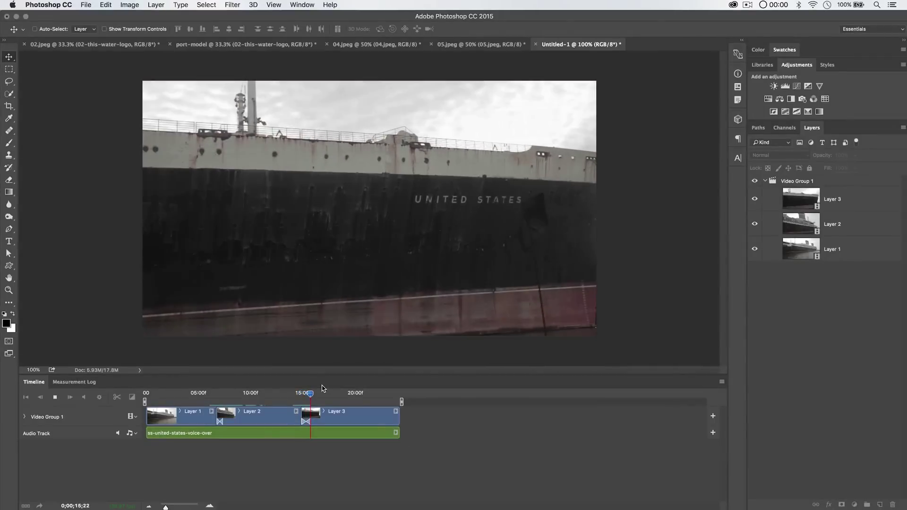
{"action": "key", "text": "space"}
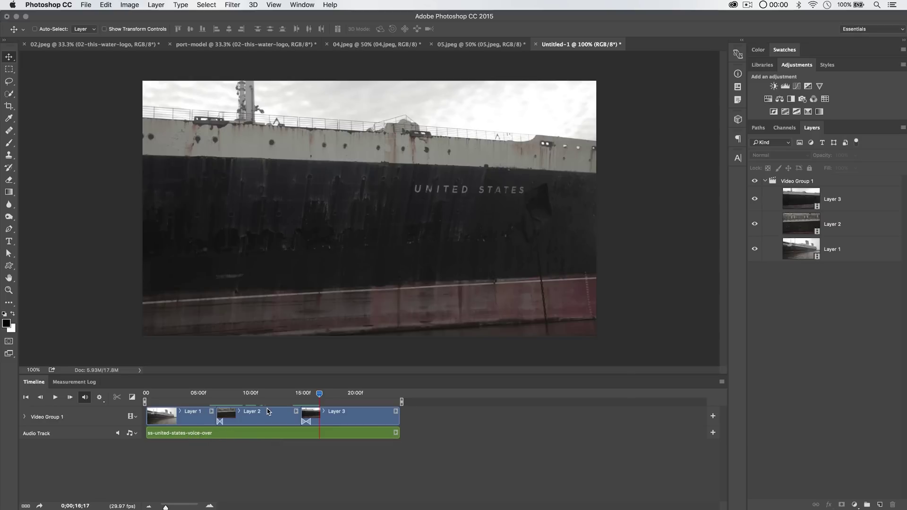
{"action": "left_click", "coordinate": [764, 181]}
Step: Add a Gradient Map above Video Group 1 and make its dark stop grey
{"action": "left_click", "coordinate": [788, 181]}
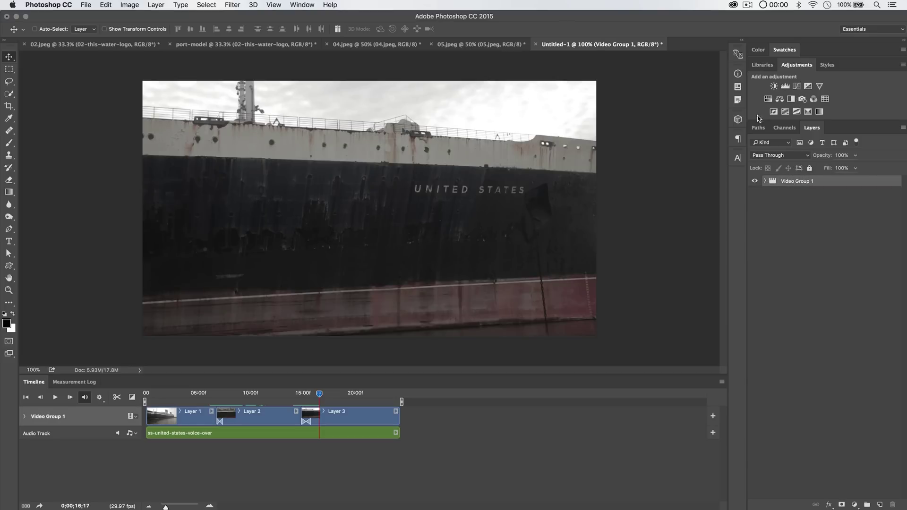
{"action": "left_click", "coordinate": [819, 112]}
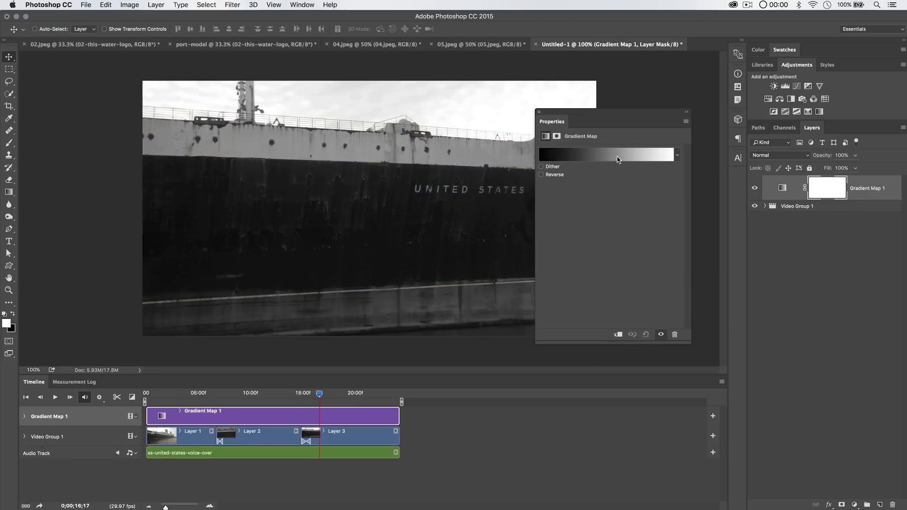
{"action": "left_click", "coordinate": [608, 155]}
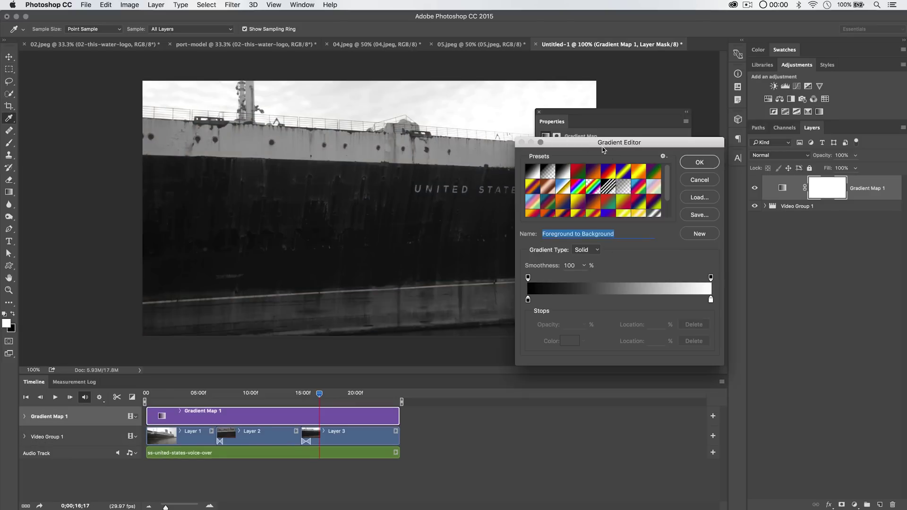
{"action": "left_click_drag", "start_coordinate": [603, 150], "coordinate": [628, 114]}
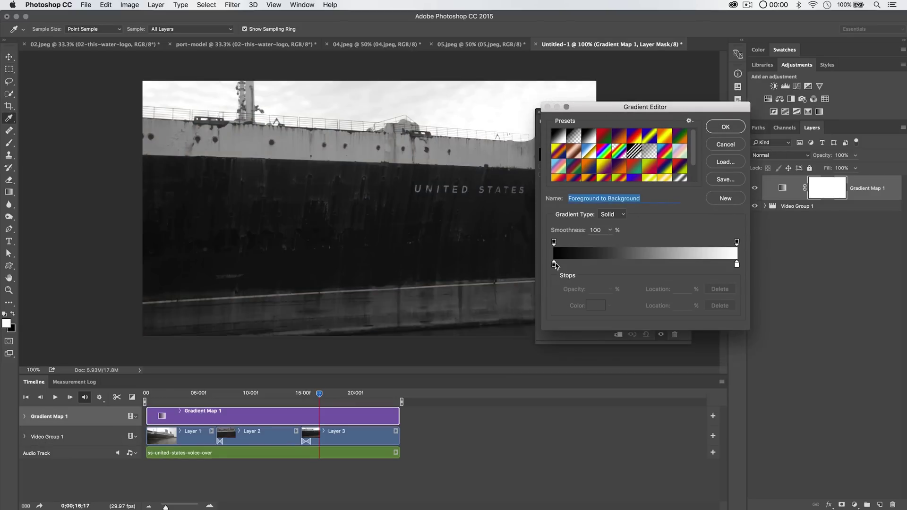
{"action": "left_click", "coordinate": [554, 265]}
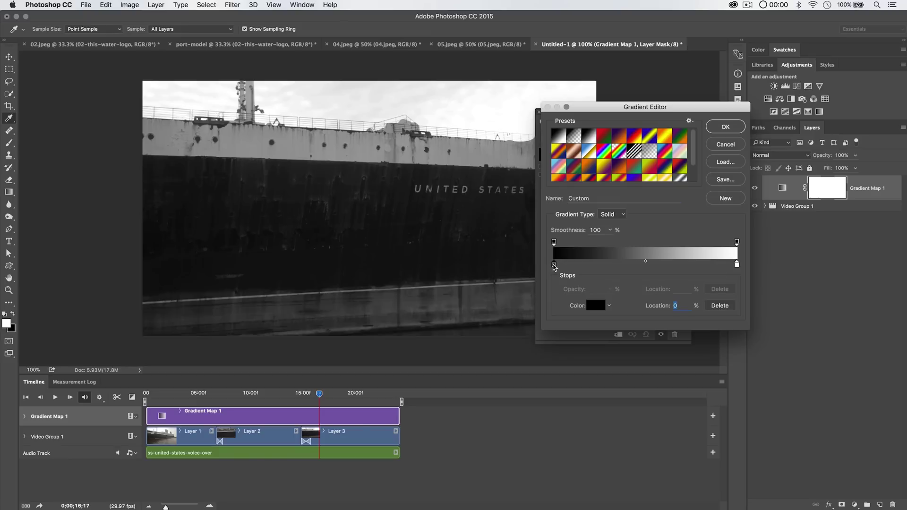
{"action": "double_click", "coordinate": [554, 265]}
{"action": "mouse_move", "coordinate": [524, 220]}
{"action": "left_mouse_down"}
{"action": "mouse_move", "coordinate": [502, 196]}
{"action": "mouse_move", "coordinate": [511, 207]}
{"action": "left_mouse_up"}
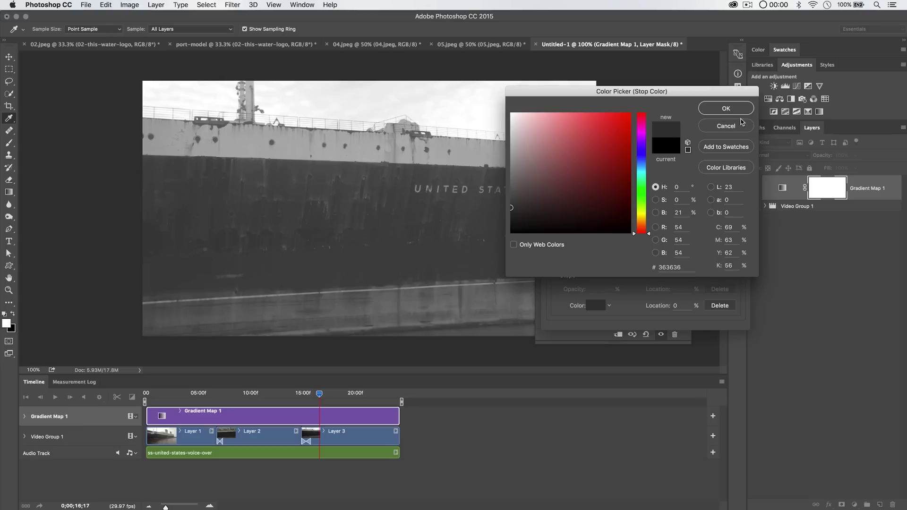
{"action": "left_click", "coordinate": [719, 113]}
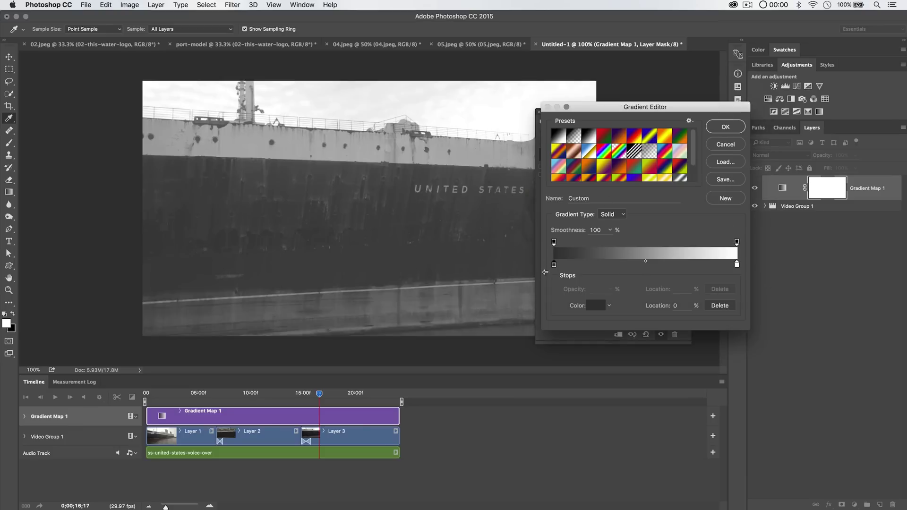
Step: Set the gradient stops to light grey #d4d4d4 and dark grey #242424, then apply
{"action": "double_click", "coordinate": [736, 264]}
{"action": "left_click", "coordinate": [502, 130]}
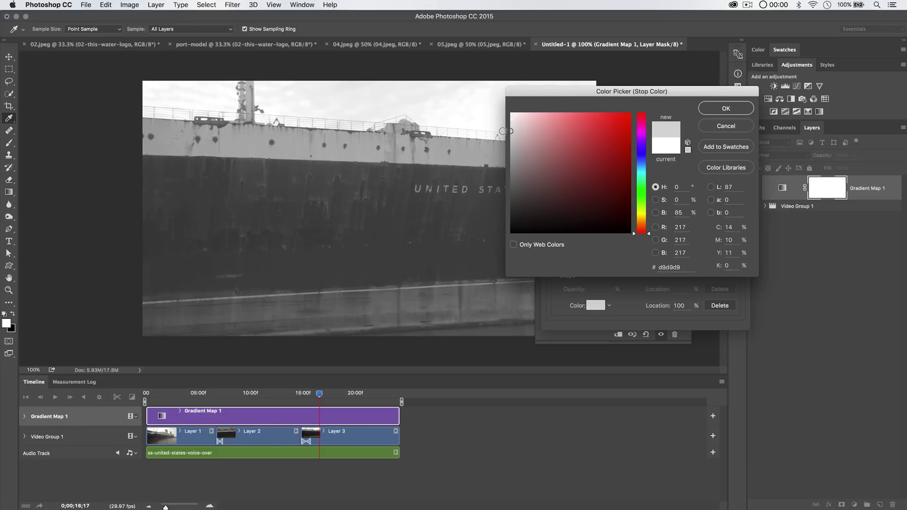
{"action": "left_click", "coordinate": [726, 109]}
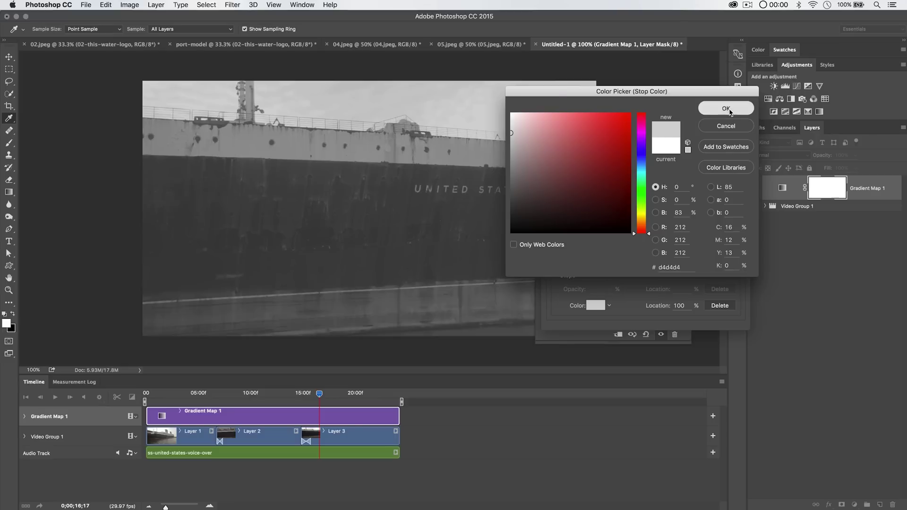
{"action": "double_click", "coordinate": [554, 264]}
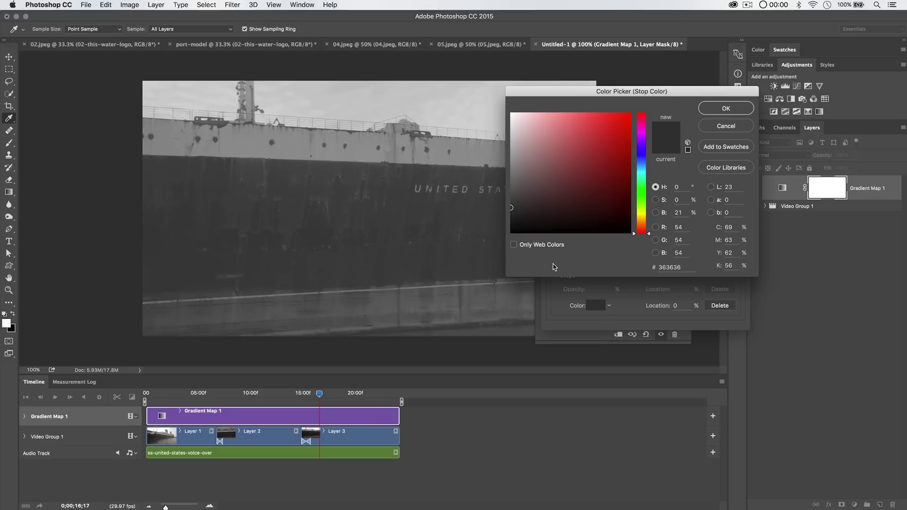
{"action": "left_click_drag", "start_coordinate": [508, 210], "coordinate": [509, 216]}
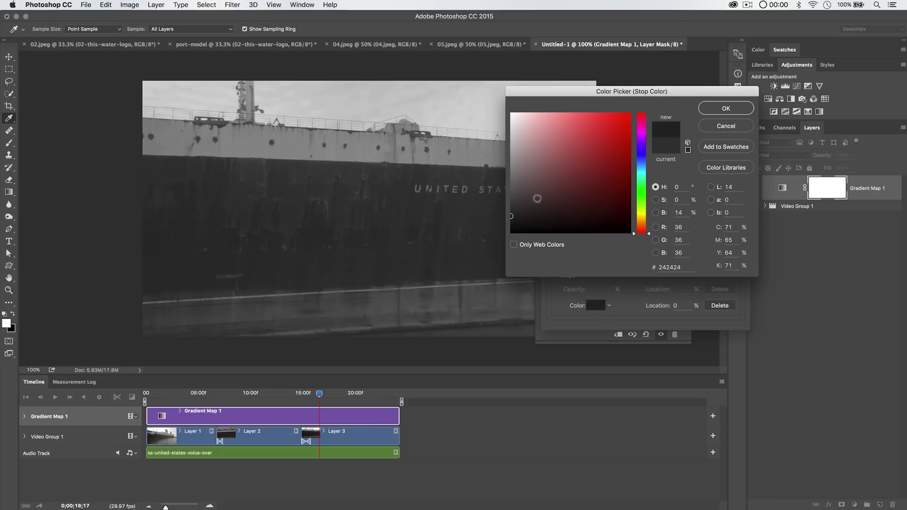
{"action": "left_click", "coordinate": [723, 110]}
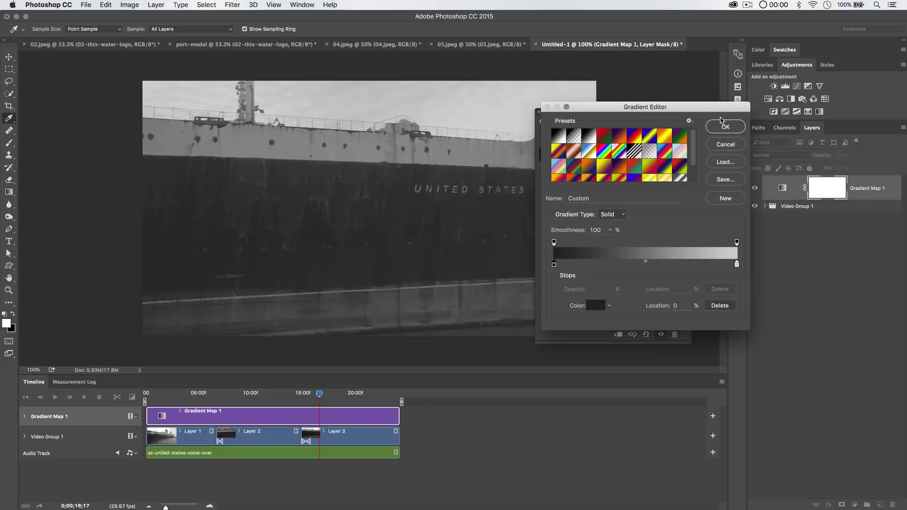
{"action": "left_click", "coordinate": [730, 131]}
{"action": "left_click_drag", "start_coordinate": [614, 111], "coordinate": [641, 121]}
{"action": "left_click", "coordinate": [566, 122]}
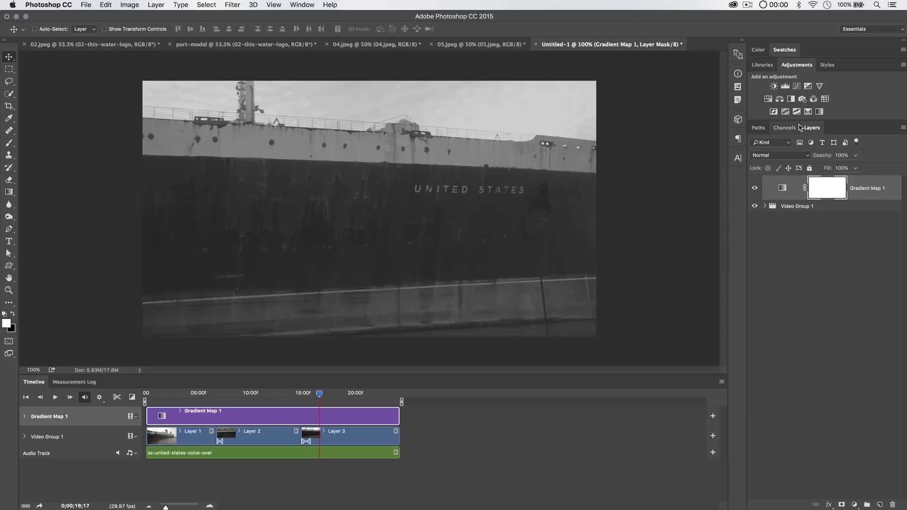
Step: Add a Photo Filter with a custom muted brown at 69% density, then preview the first clip
{"action": "left_click", "coordinate": [801, 99]}
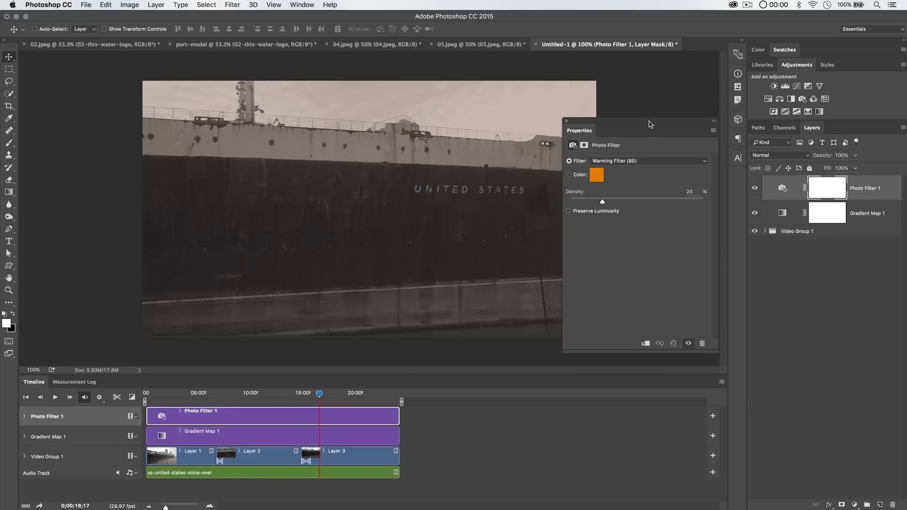
{"action": "left_click_drag", "start_coordinate": [650, 124], "coordinate": [579, 118]}
{"action": "left_click", "coordinate": [499, 169]}
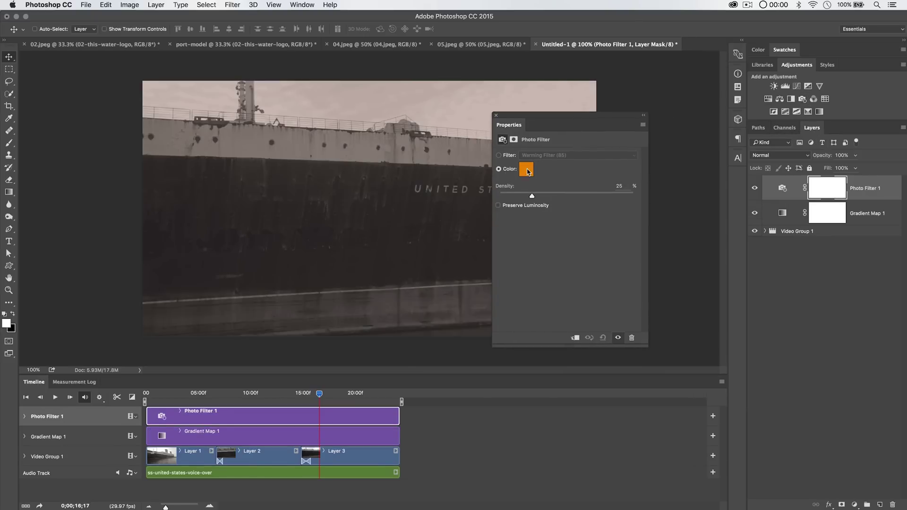
{"action": "left_click", "coordinate": [526, 169]}
{"action": "left_click_drag", "start_coordinate": [597, 159], "coordinate": [594, 159]}
{"action": "left_click", "coordinate": [716, 112]}
{"action": "left_click_drag", "start_coordinate": [580, 199], "coordinate": [593, 200]}
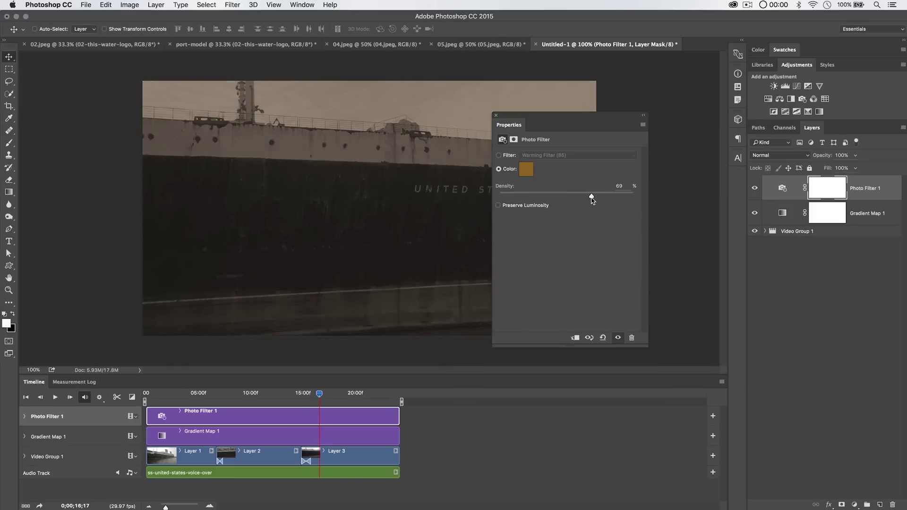
{"action": "left_click", "coordinate": [496, 116]}
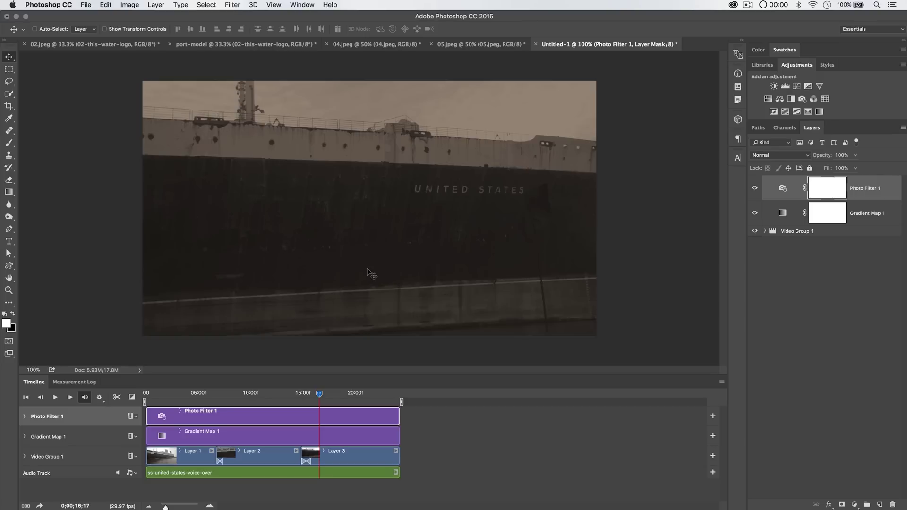
{"action": "left_click", "coordinate": [207, 394]}
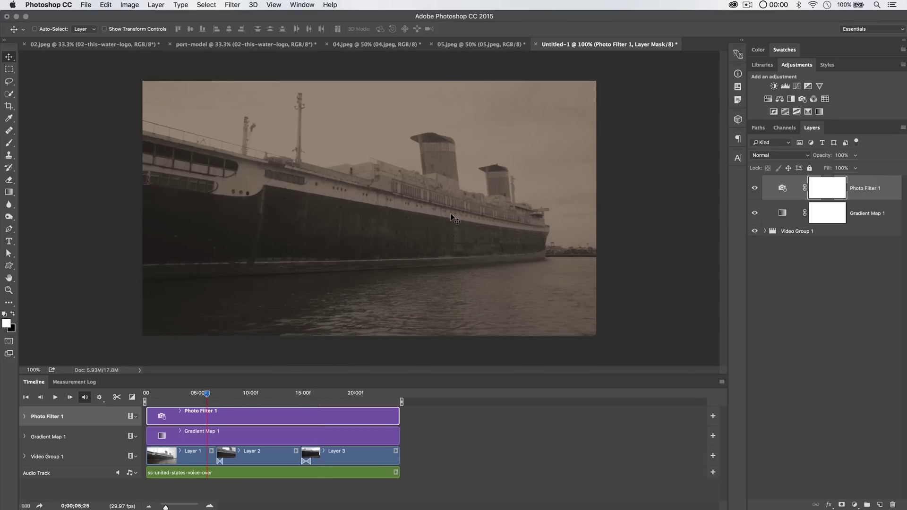
{"action": "left_click", "coordinate": [754, 188]}
{"action": "left_click", "coordinate": [756, 213]}
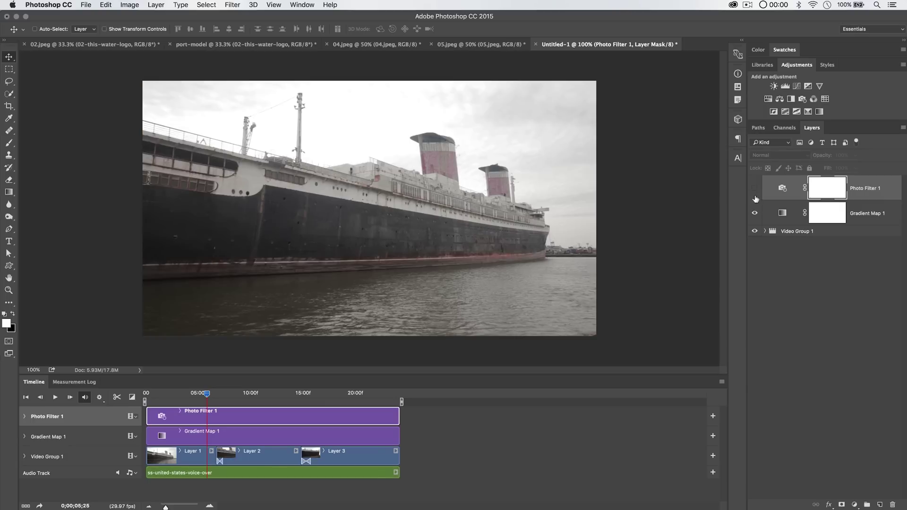
{"action": "left_click", "coordinate": [754, 188]}
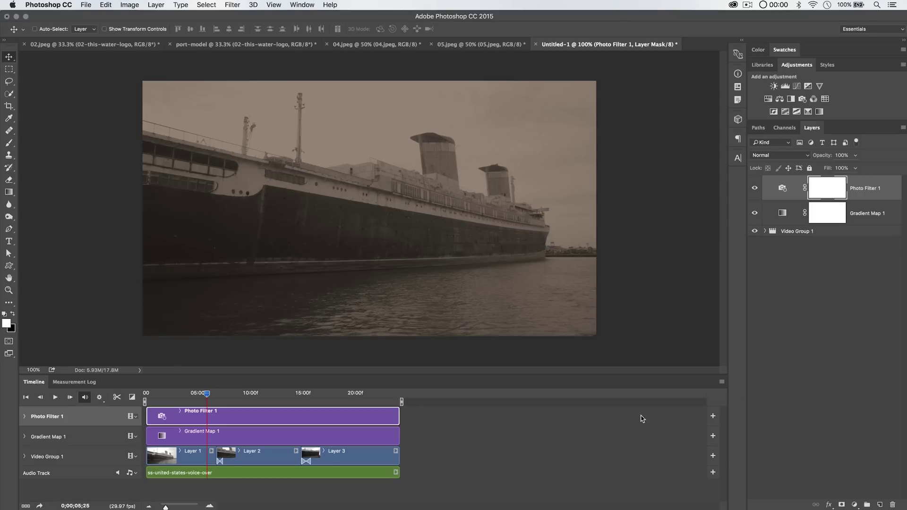
{"action": "left_click", "coordinate": [135, 475]}
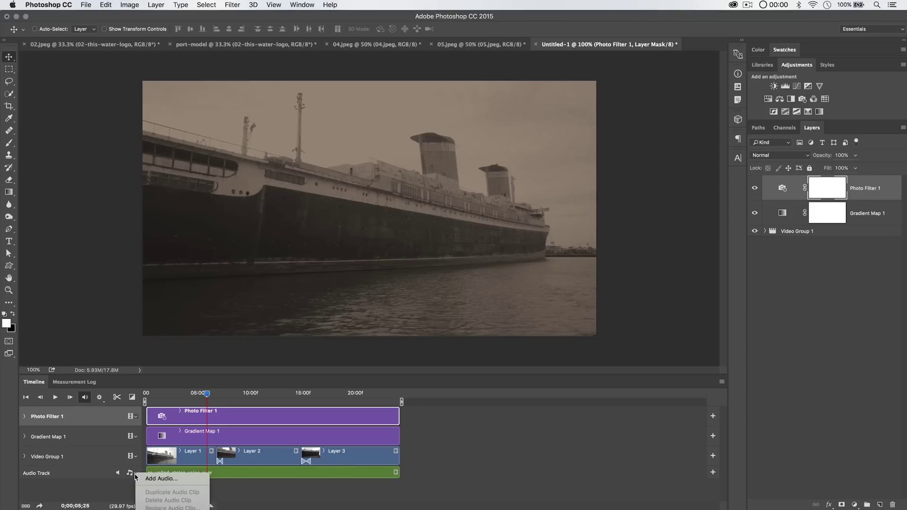
{"action": "left_click", "coordinate": [245, 486]}
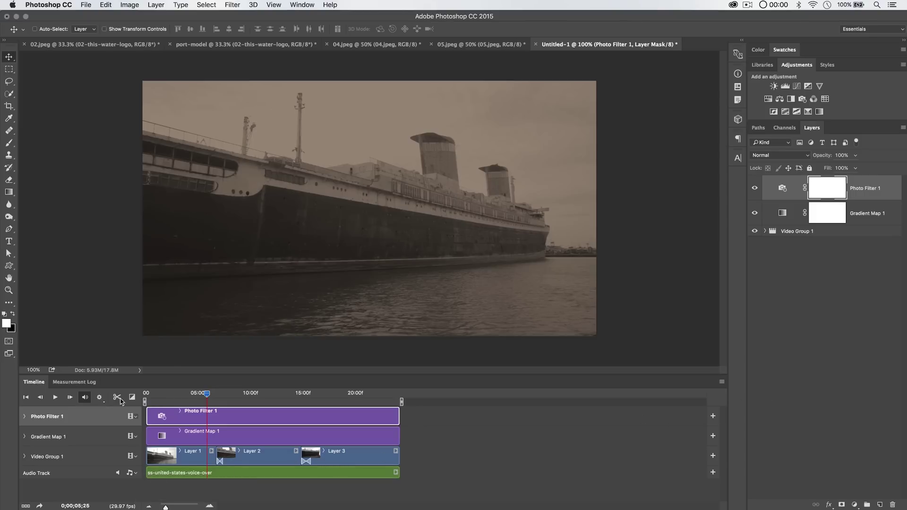
Step: Float the Timeline, create a second audio track, and choose Add Audio on it
{"action": "left_click_drag", "start_coordinate": [35, 383], "coordinate": [119, 124]}
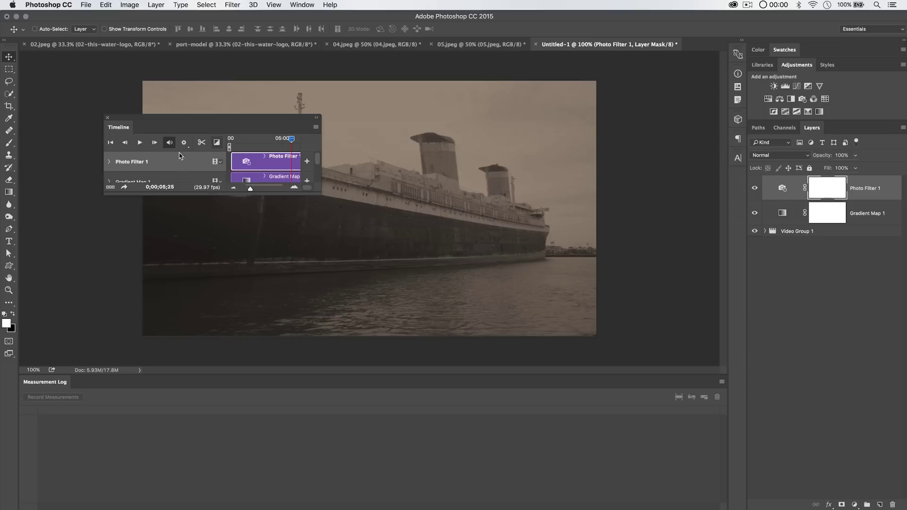
{"action": "left_click", "coordinate": [214, 217]}
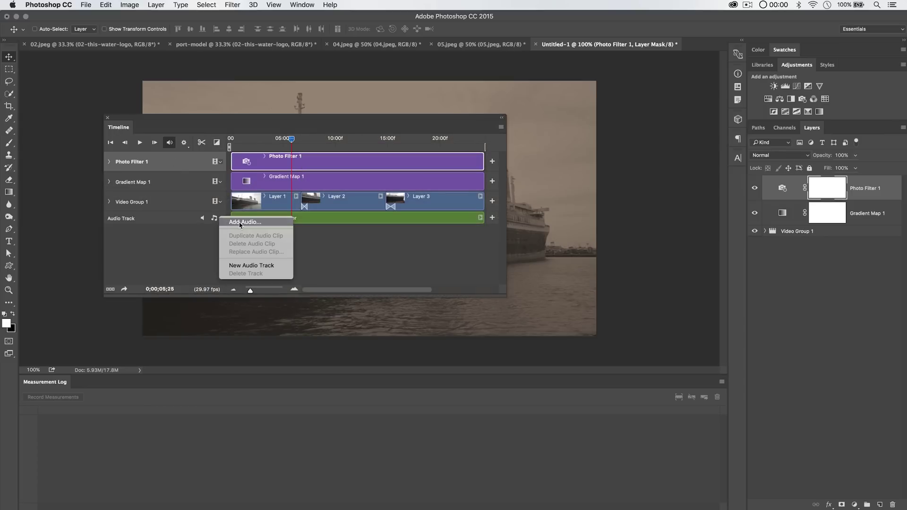
{"action": "left_click", "coordinate": [338, 234]}
{"action": "left_click", "coordinate": [214, 218]}
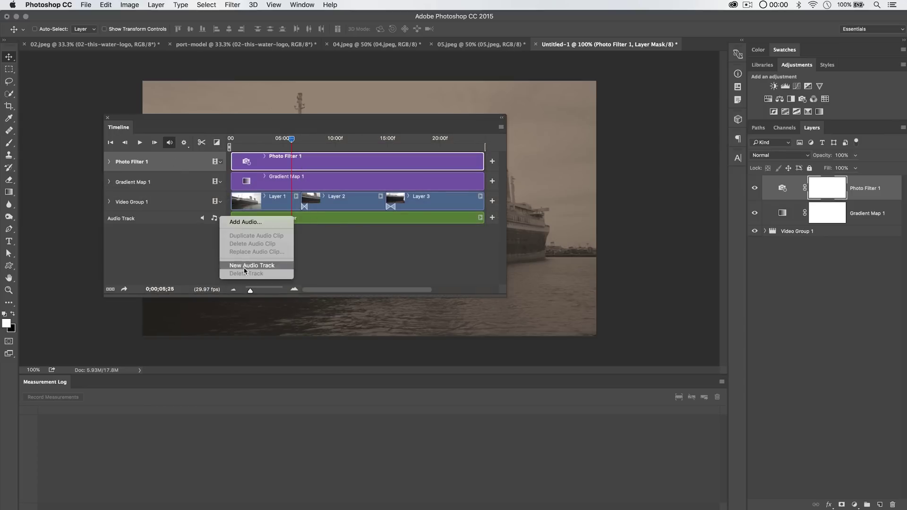
{"action": "left_click", "coordinate": [245, 267]}
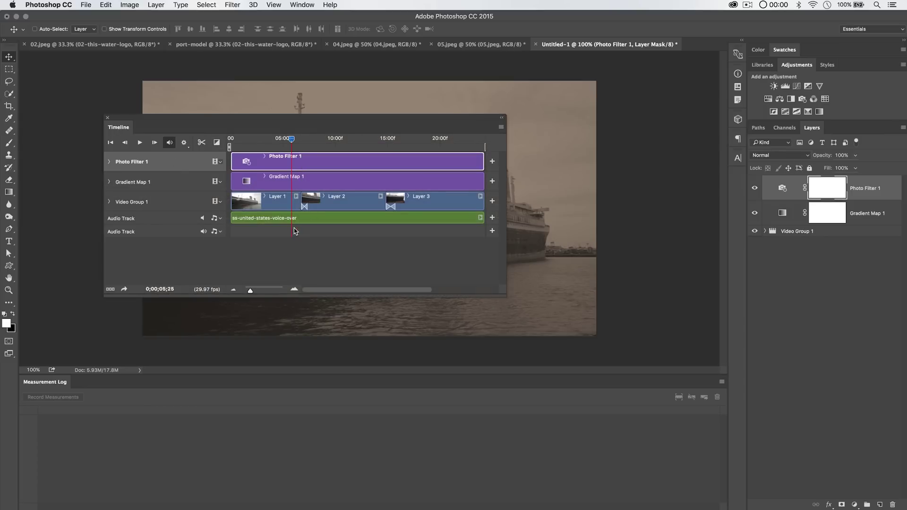
{"action": "left_click", "coordinate": [216, 231]}
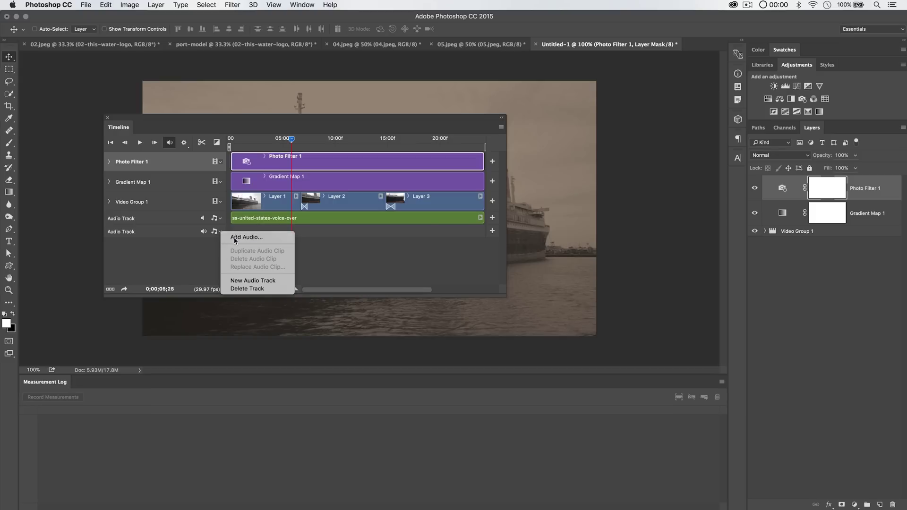
{"action": "left_click", "coordinate": [238, 237]}
Step: Add 35mm-film-projector-start.mp3 from folder 03 to the second audio track, then rewind the playhead to the start
{"action": "left_click", "coordinate": [403, 244]}
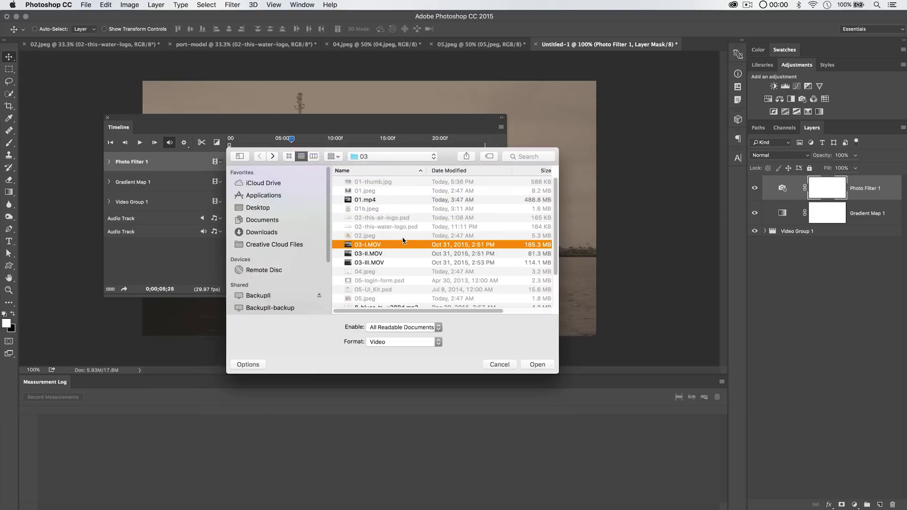
{"action": "scroll", "coordinate": [406, 240], "scroll_direction": "down", "scroll_amount": 3}
{"action": "scroll", "coordinate": [408, 245], "scroll_direction": "up", "scroll_amount": 2}
{"action": "left_click", "coordinate": [382, 258]}
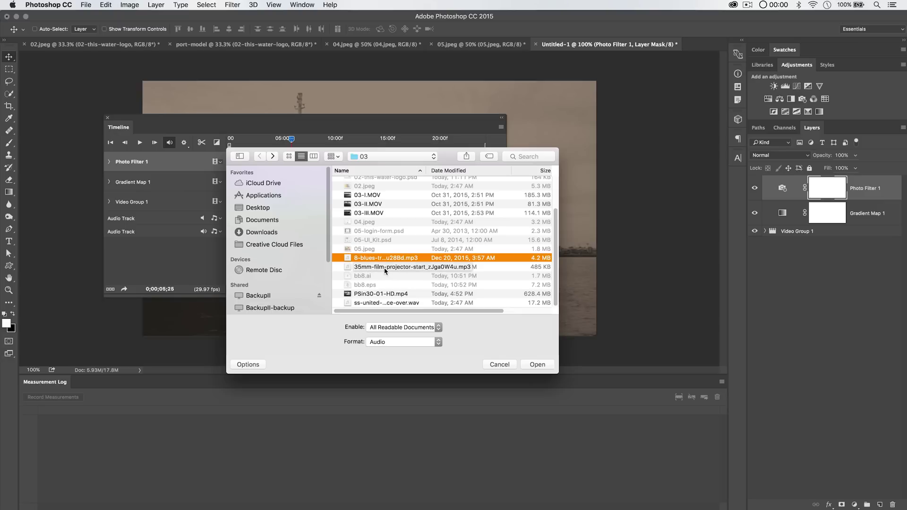
{"action": "left_click", "coordinate": [370, 267]}
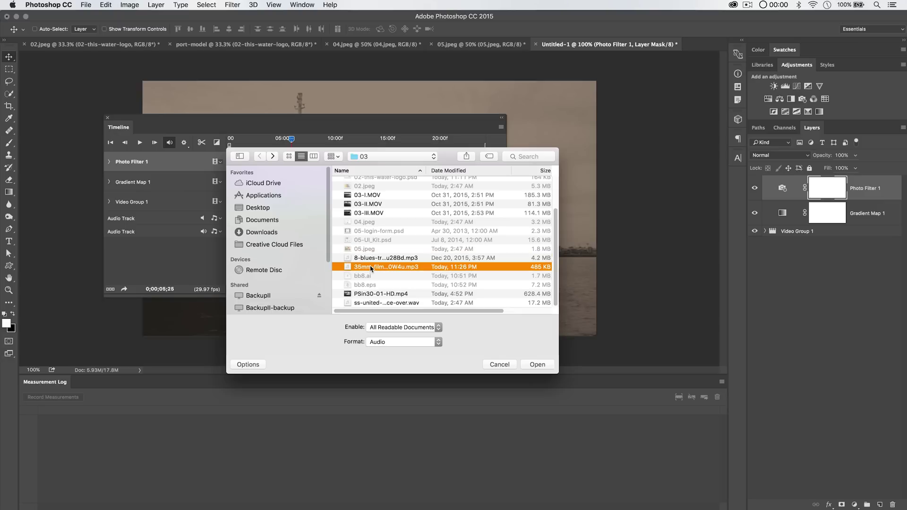
{"action": "double_click", "coordinate": [356, 268]}
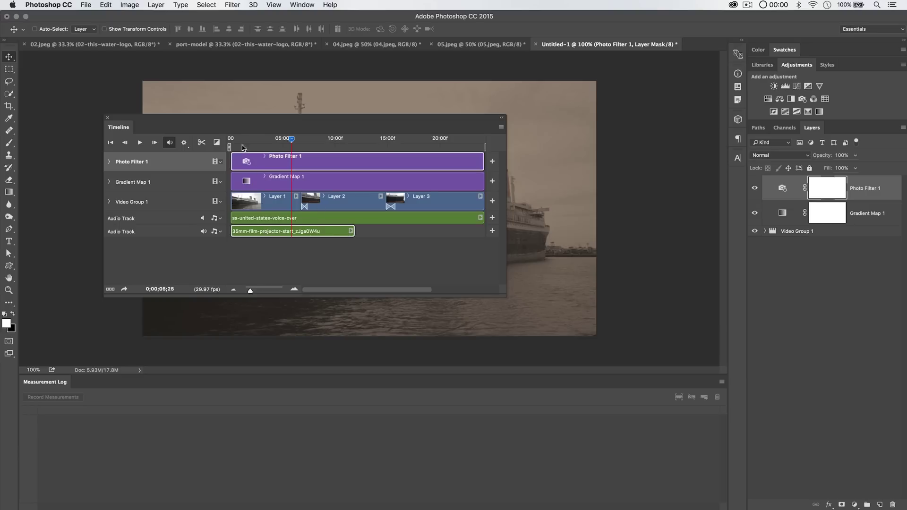
{"action": "left_click_drag", "start_coordinate": [243, 148], "coordinate": [229, 142]}
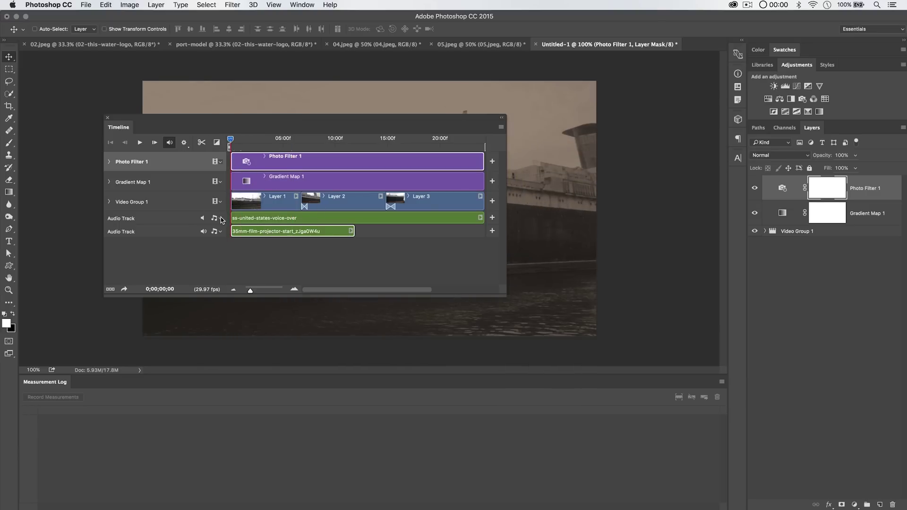
Step: Preview the video with the projector sound while adjusting the computer's volume
{"action": "key", "text": "space"}
{"action": "key", "text": "XF86AudioRaiseVolume"}
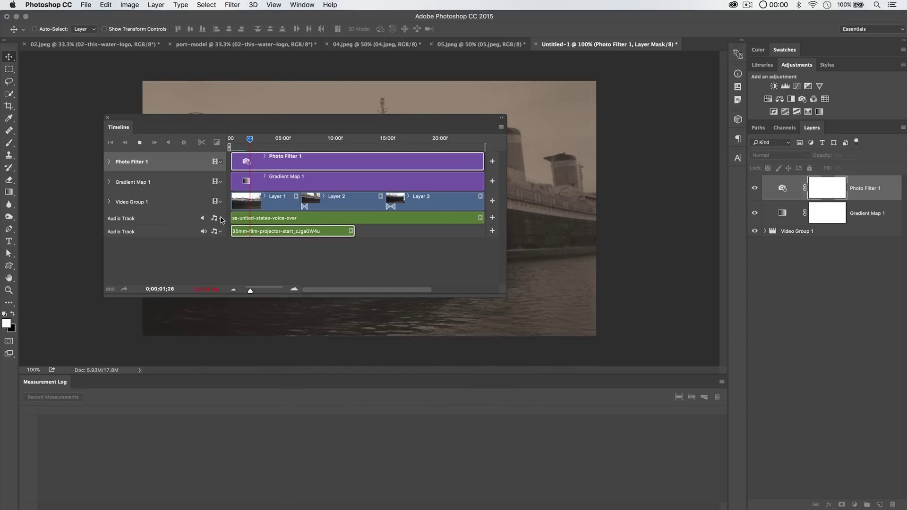
{"action": "key", "text": "XF86AudioMute"}
{"action": "key", "text": "XF86AudioMute"}
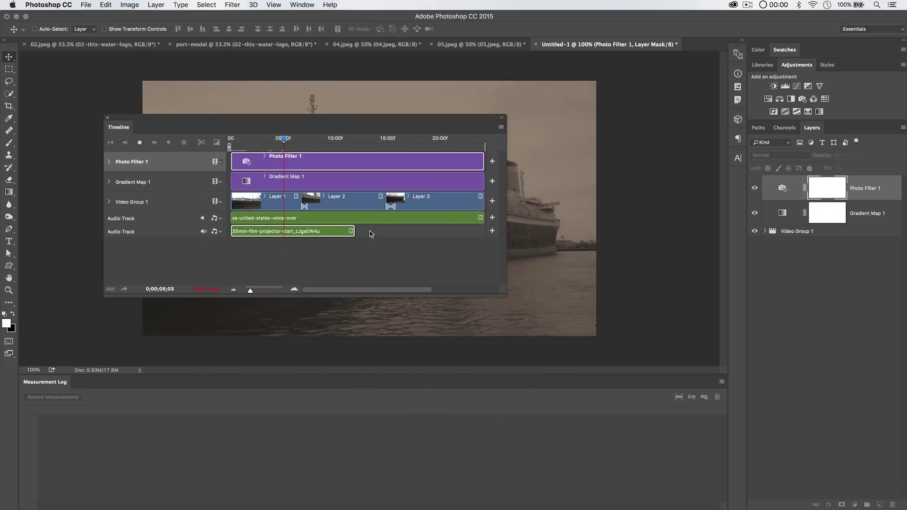
{"action": "key", "text": "space"}
{"action": "key", "text": "XF86AudioRaiseVolume"}
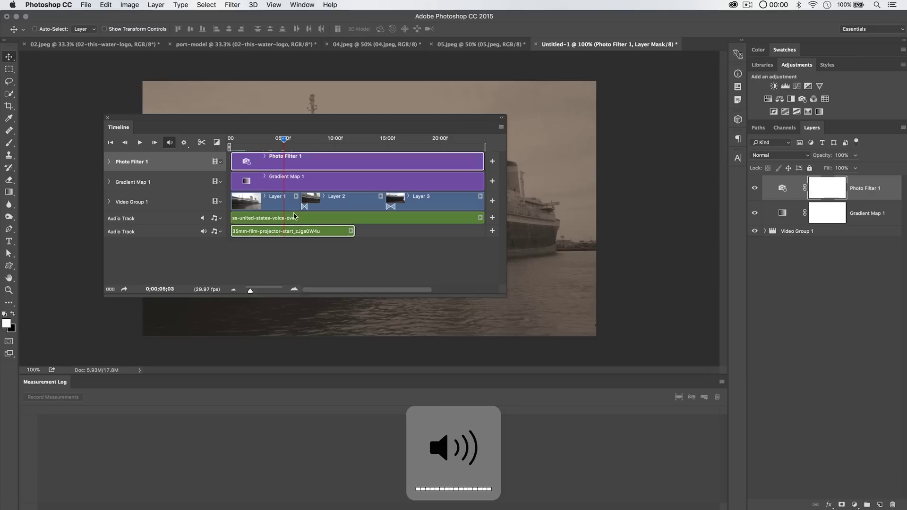
{"action": "left_click_drag", "start_coordinate": [140, 115], "coordinate": [77, 89]}
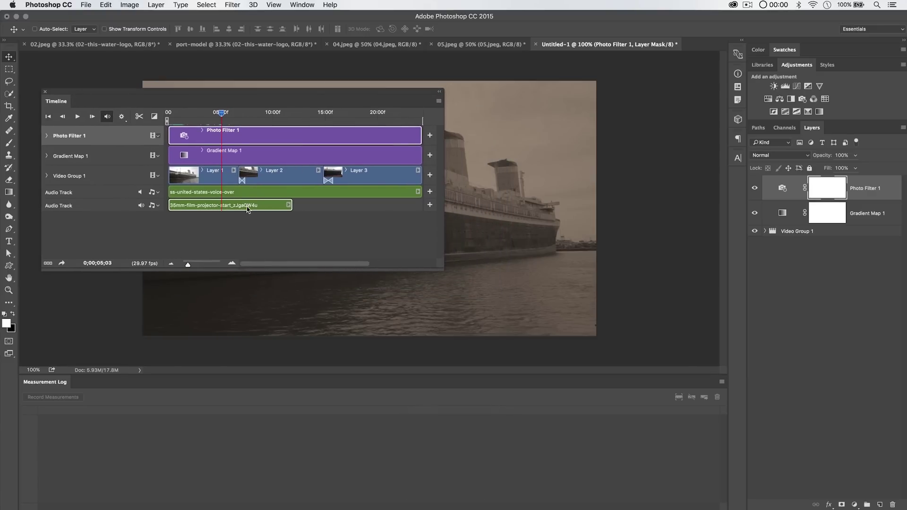
Step: Set the projector sound clip to 24% volume with a 1.45 s fade-in
{"action": "right_click", "coordinate": [192, 205]}
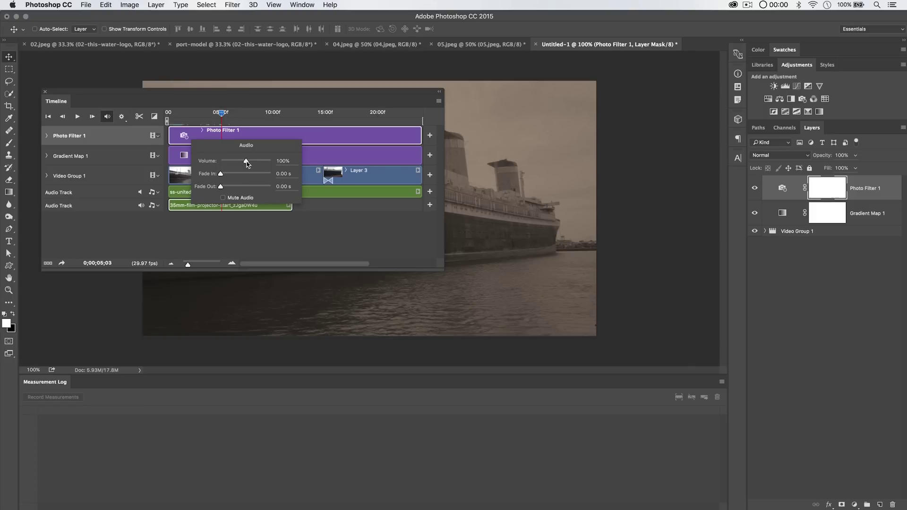
{"action": "left_click_drag", "start_coordinate": [245, 163], "coordinate": [226, 165]}
{"action": "left_click_drag", "start_coordinate": [221, 175], "coordinate": [223, 176]}
{"action": "left_click", "coordinate": [188, 227]}
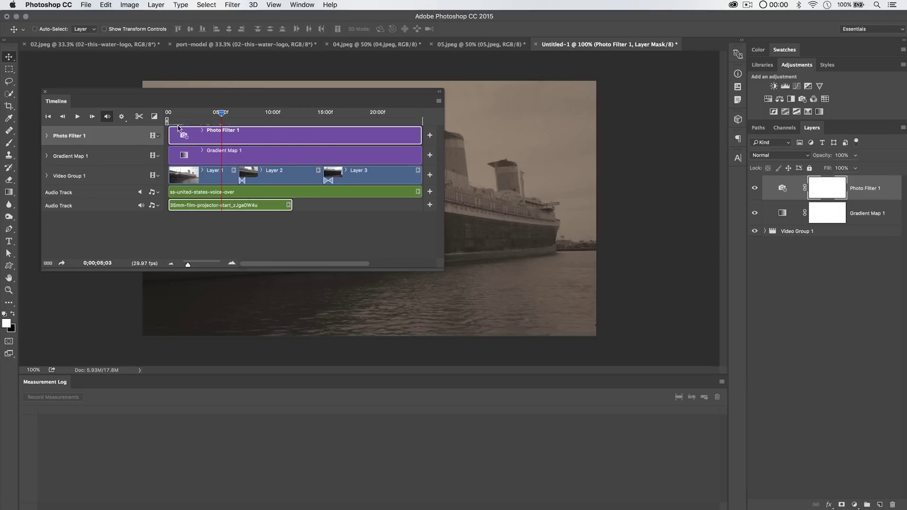
{"action": "left_click", "coordinate": [168, 114]}
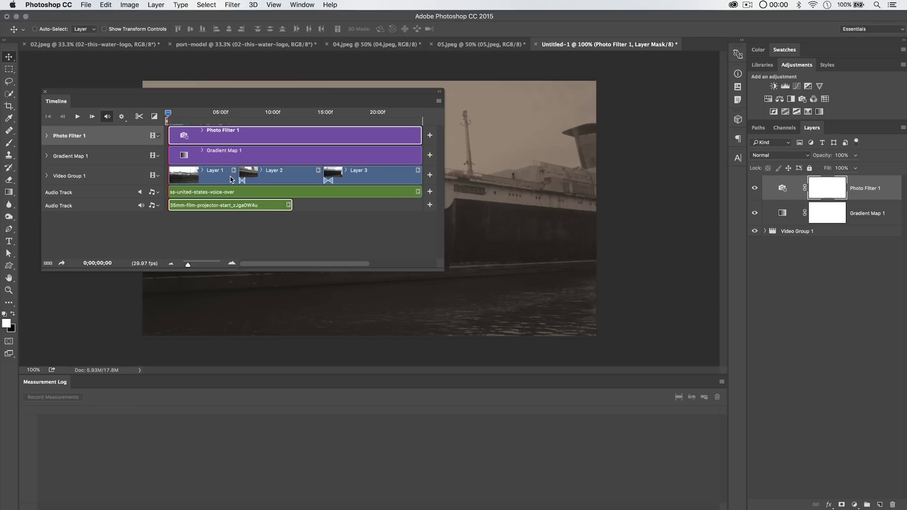
Step: Preview the opening, then give the projector sound a 5.02 s fade-out
{"action": "key", "text": "space"}
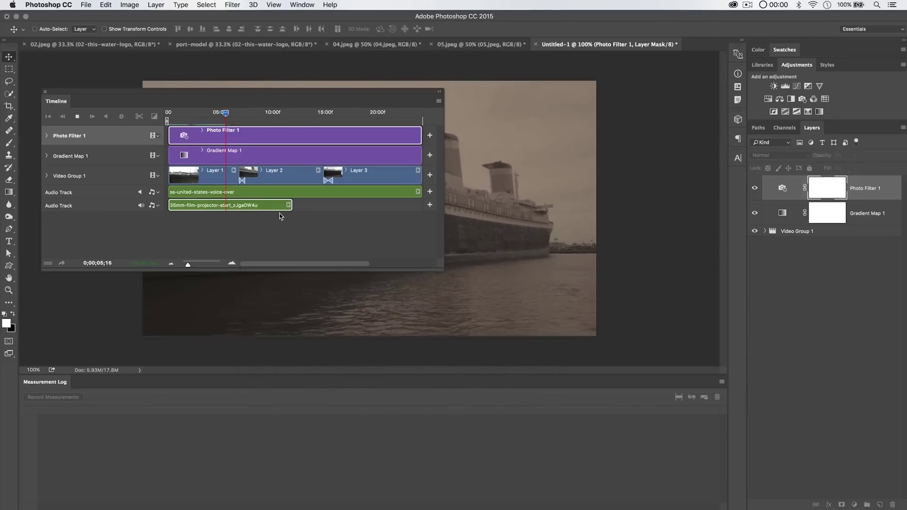
{"action": "key", "text": "space"}
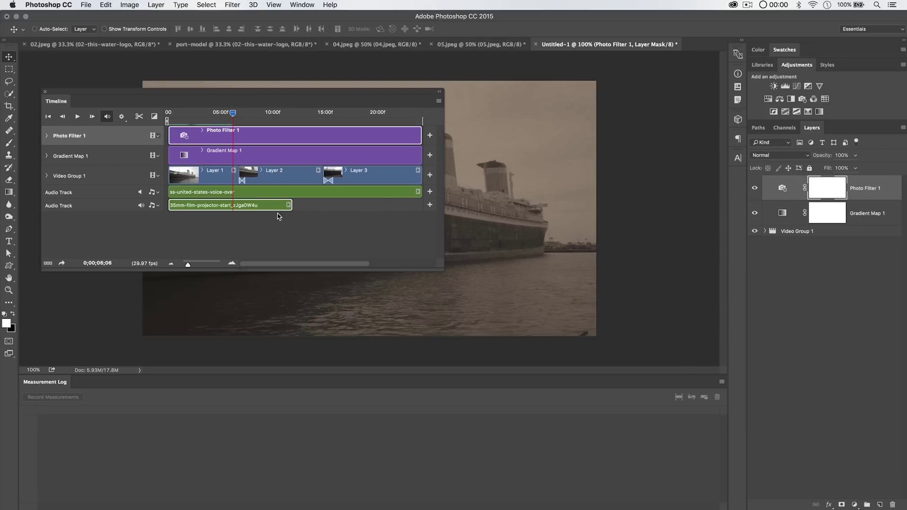
{"action": "right_click", "coordinate": [251, 209]}
{"action": "left_click_drag", "start_coordinate": [279, 190], "coordinate": [298, 193]}
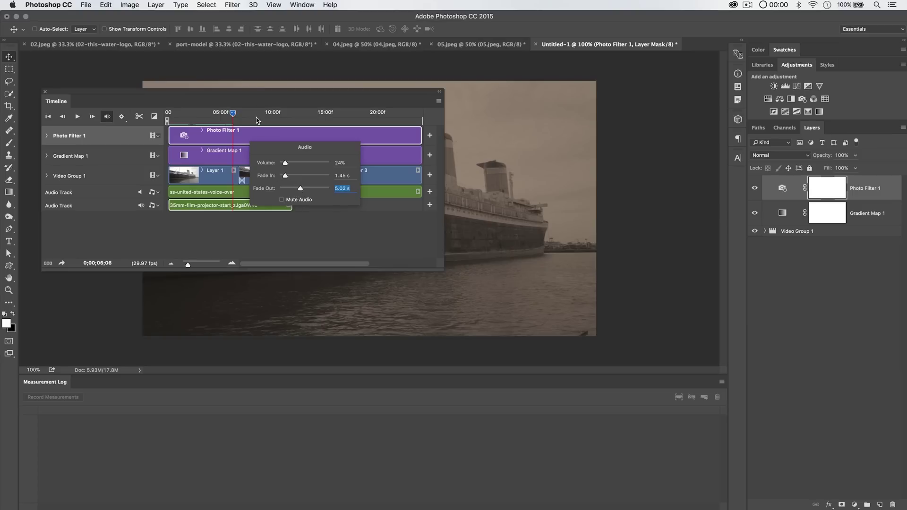
{"action": "left_click", "coordinate": [270, 114]}
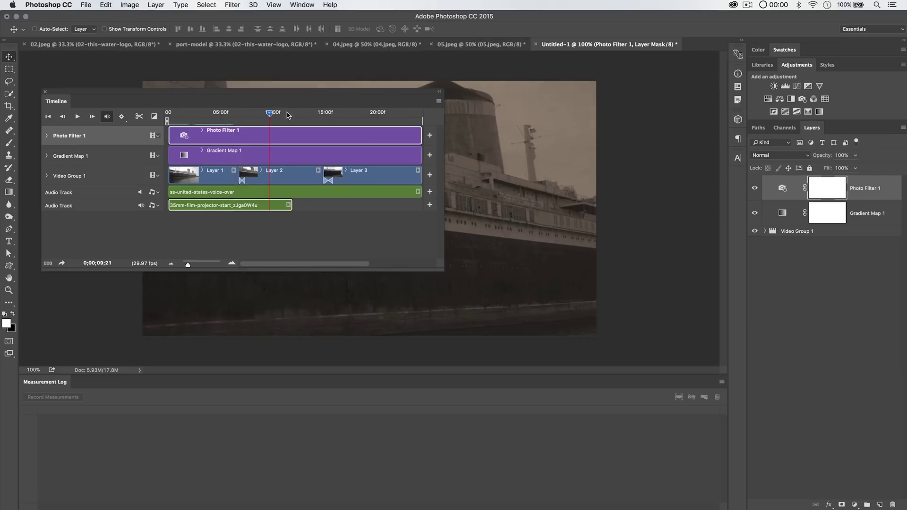
{"action": "left_click", "coordinate": [245, 115]}
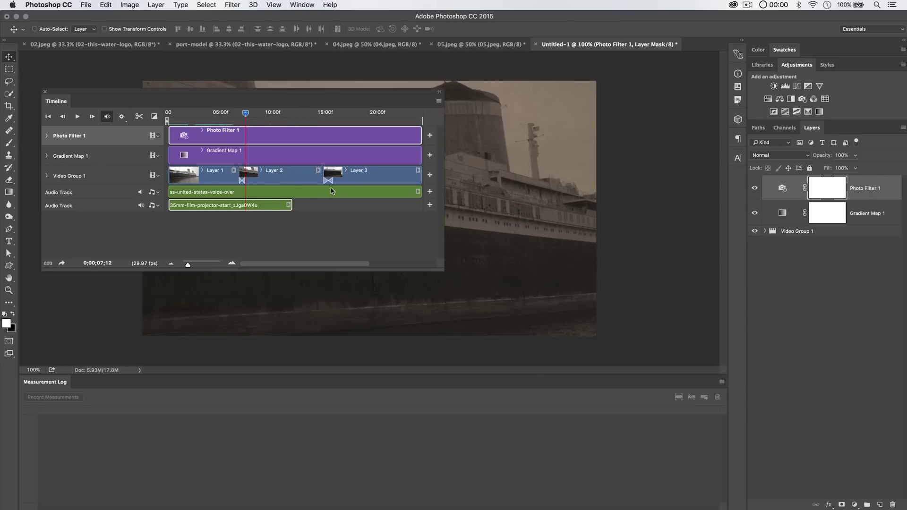
Step: Put 8-blues-transitions music on a new third audio track and dock an enlarged Timeline at the bottom
{"action": "left_click", "coordinate": [157, 205]}
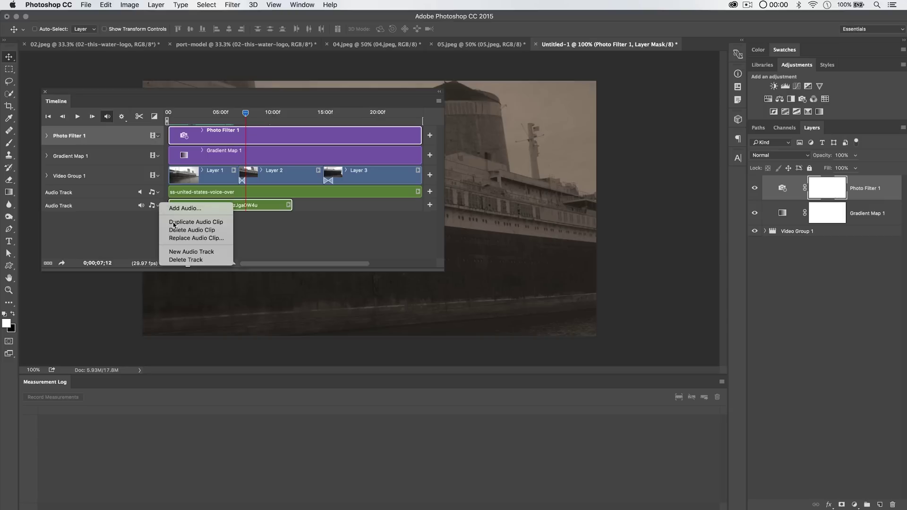
{"action": "left_click", "coordinate": [189, 253]}
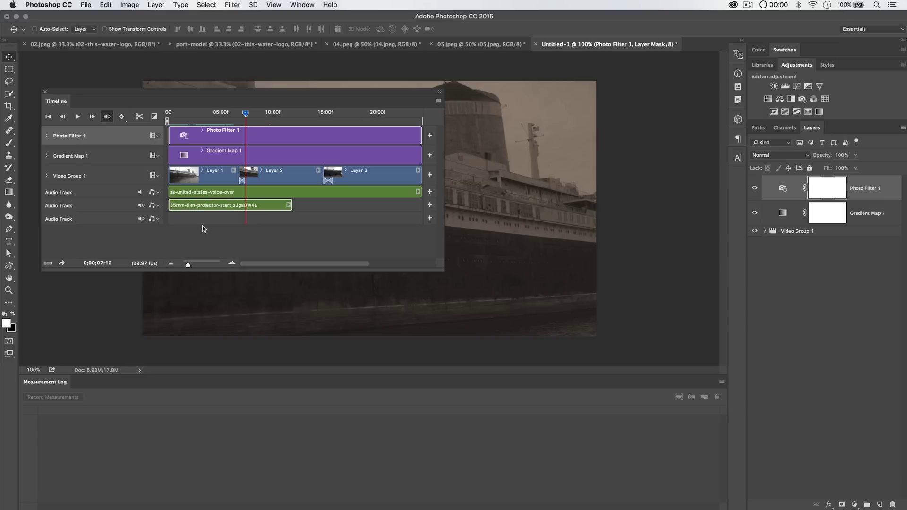
{"action": "left_click", "coordinate": [158, 219]}
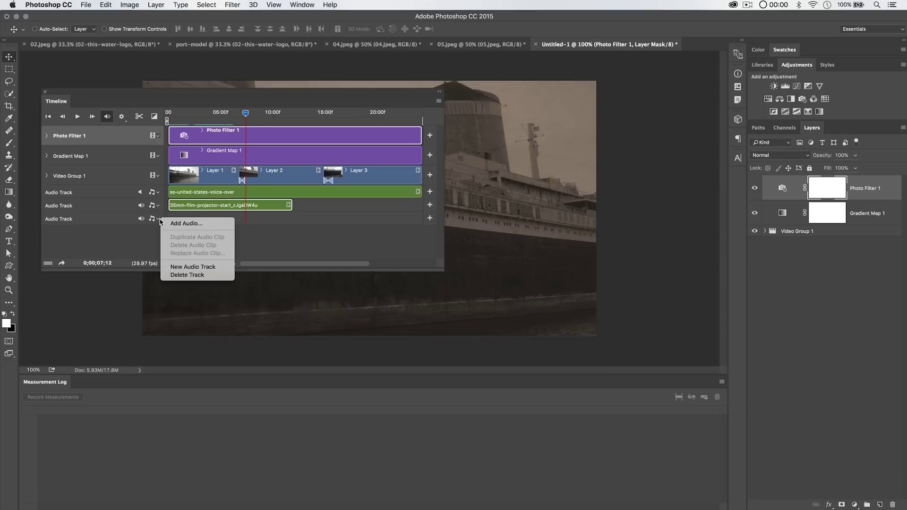
{"action": "left_click", "coordinate": [185, 224]}
{"action": "scroll", "coordinate": [378, 257], "scroll_direction": "up", "scroll_amount": 3}
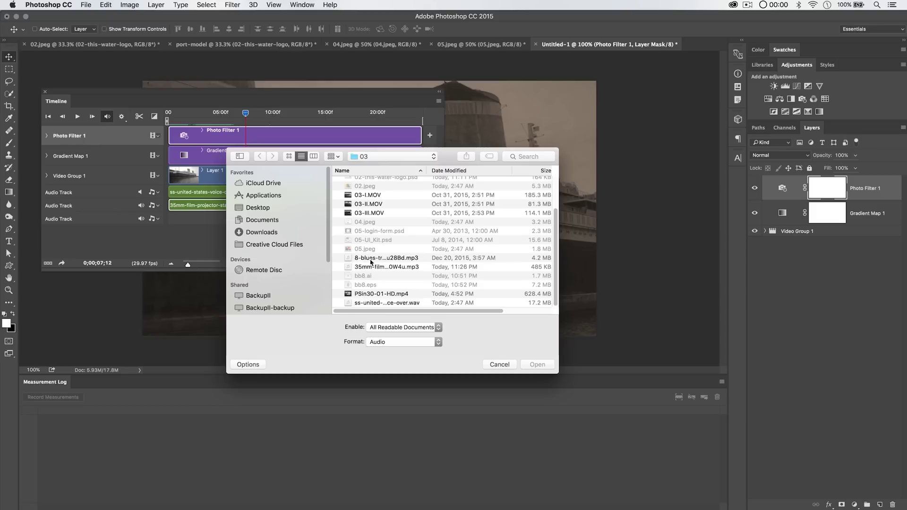
{"action": "left_click", "coordinate": [370, 257]}
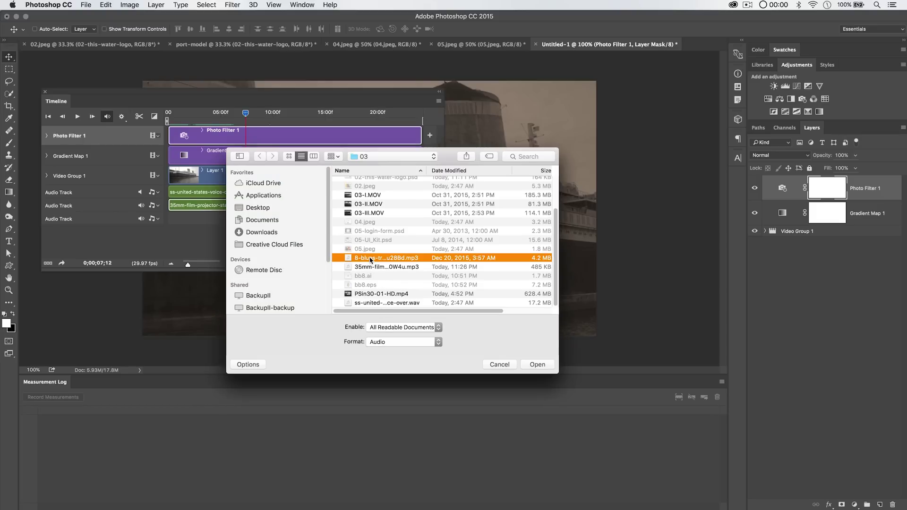
{"action": "key", "text": "Return"}
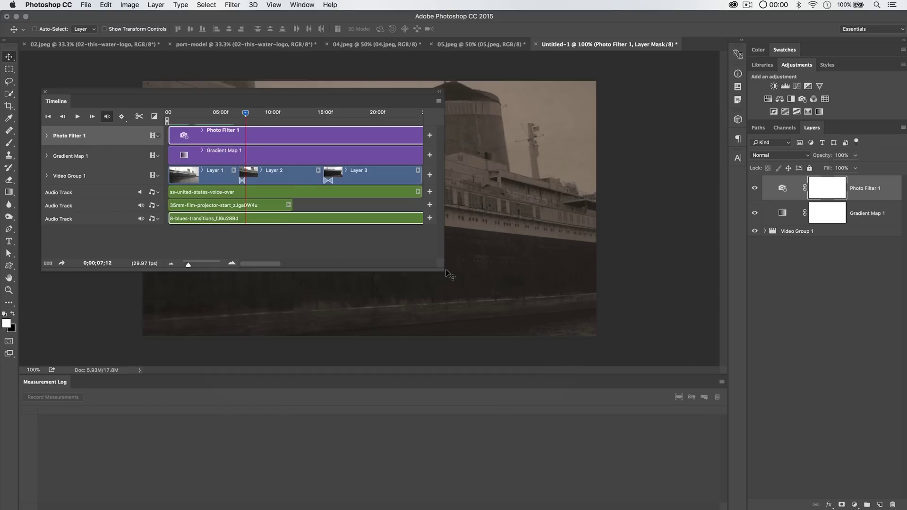
{"action": "left_click_drag", "start_coordinate": [438, 267], "coordinate": [589, 305]}
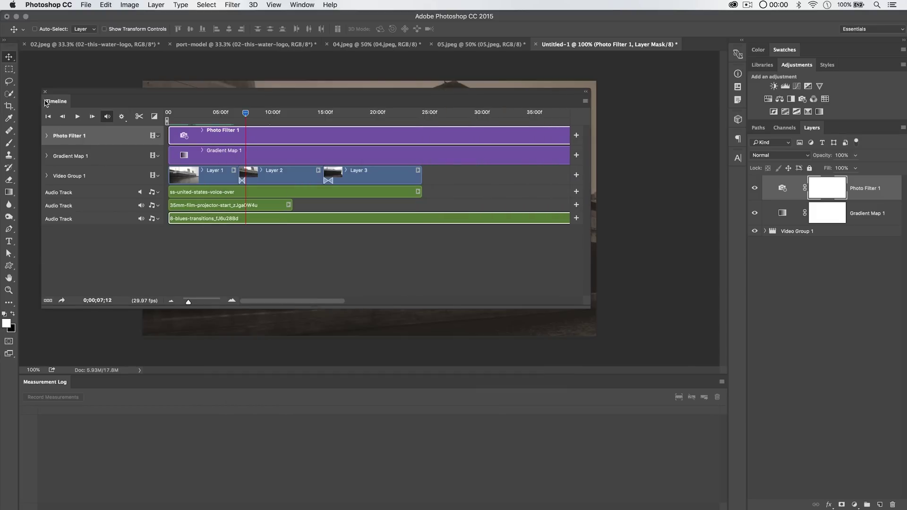
{"action": "left_click_drag", "start_coordinate": [46, 103], "coordinate": [90, 382]}
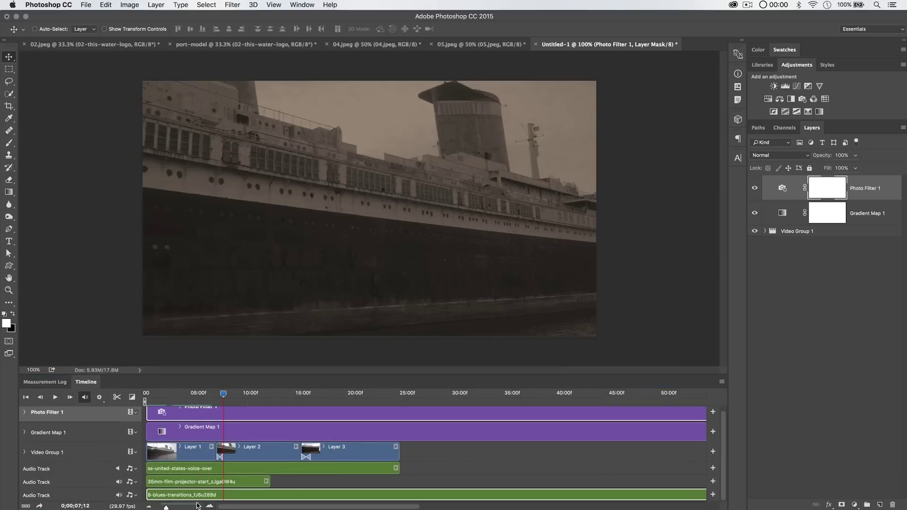
Step: Trim the Gradient Map 1 and Photo Filter 1 clips to end at 24;09 with the video
{"action": "scroll", "coordinate": [493, 467], "scroll_direction": "right", "scroll_amount": 5}
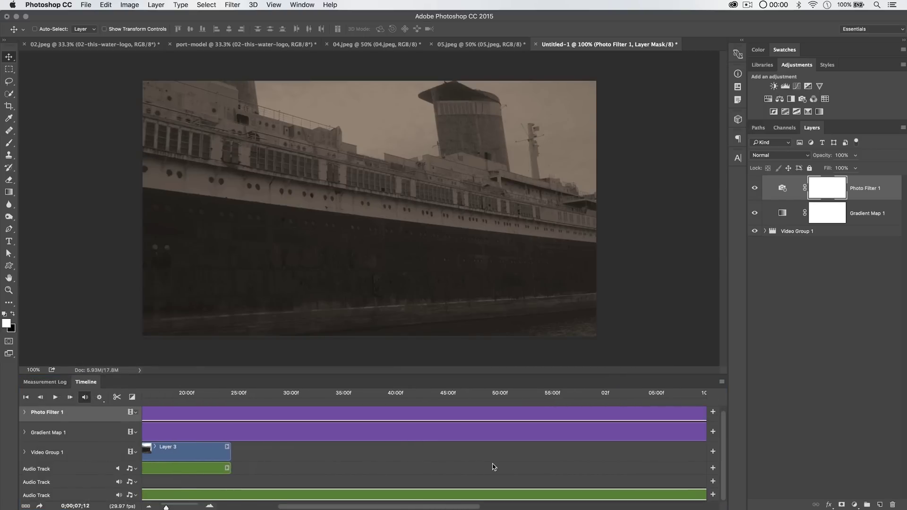
{"action": "scroll", "coordinate": [493, 466], "scroll_direction": "left", "scroll_amount": 5}
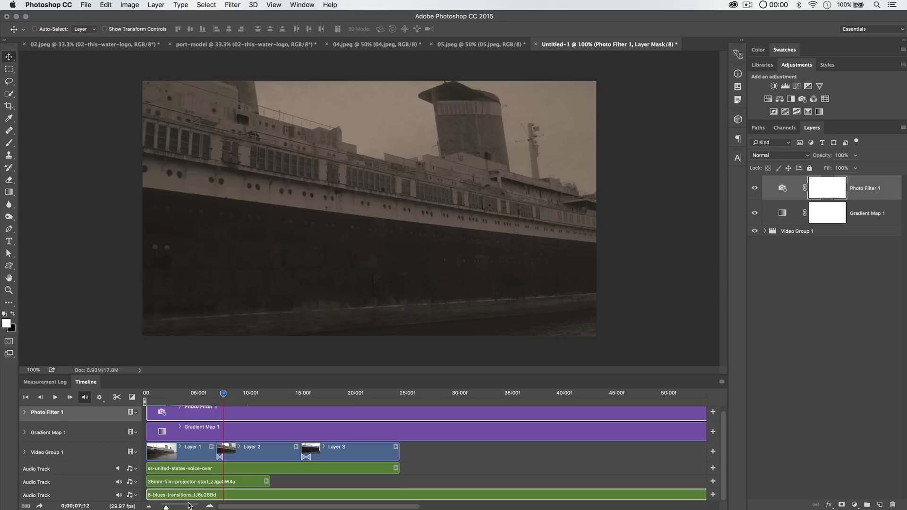
{"action": "left_click_drag", "start_coordinate": [167, 507], "coordinate": [163, 506]}
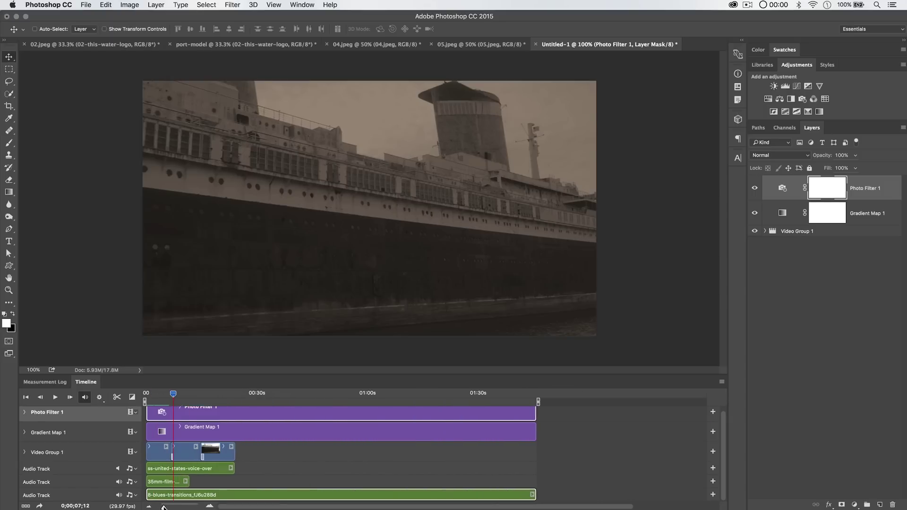
{"action": "scroll", "coordinate": [354, 467], "scroll_direction": "up", "scroll_amount": 1}
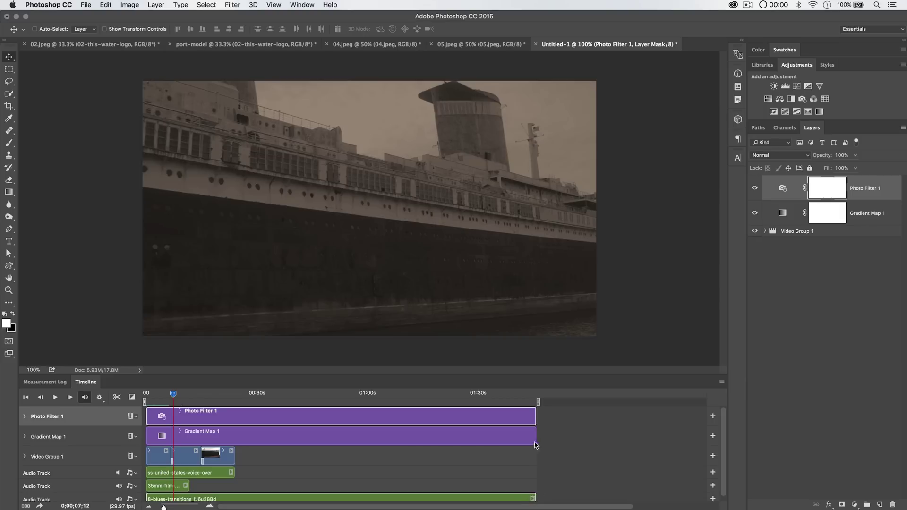
{"action": "left_click_drag", "start_coordinate": [532, 434], "coordinate": [230, 435]}
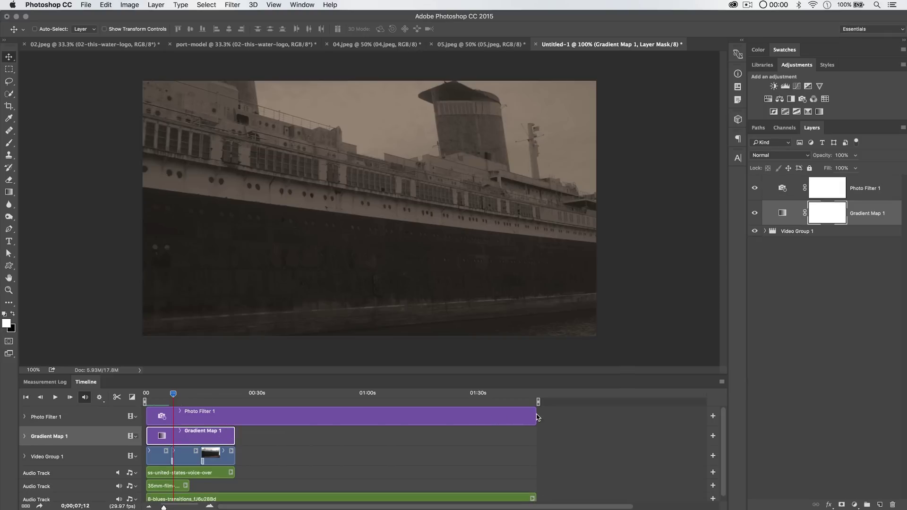
{"action": "left_click", "coordinate": [534, 413]}
{"action": "left_click_drag", "start_coordinate": [533, 413], "coordinate": [234, 412]}
{"action": "left_click", "coordinate": [234, 398]}
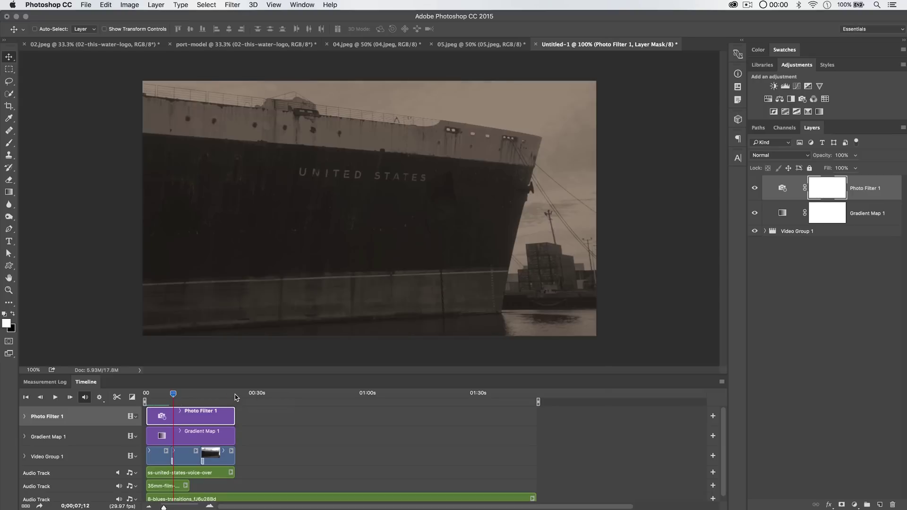
{"action": "left_click_drag", "start_coordinate": [236, 394], "coordinate": [235, 399]}
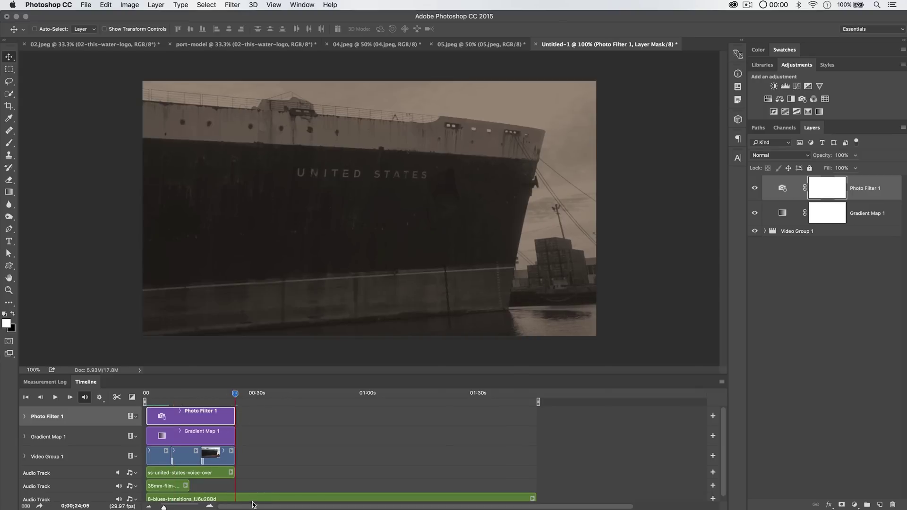
Step: Split the blues music at the playhead, delete the leftover, and align its end with the other tracks
{"action": "left_click", "coordinate": [238, 499]}
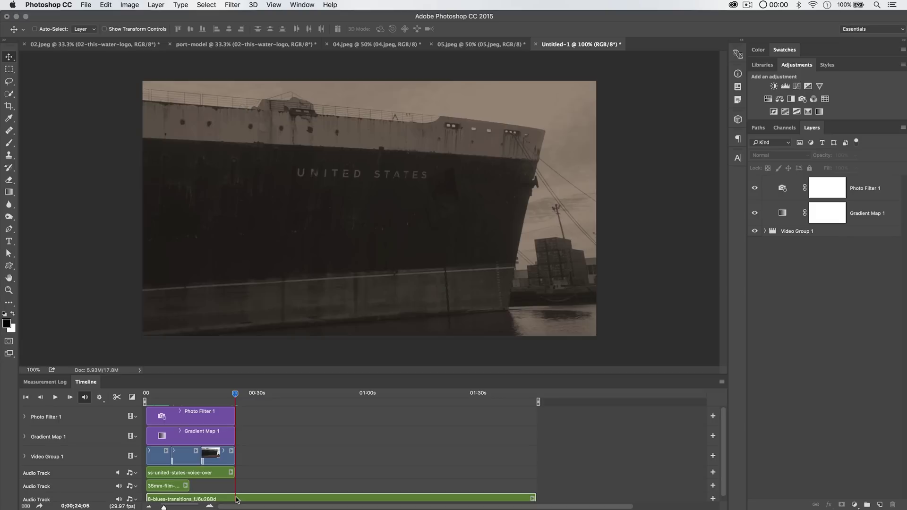
{"action": "left_click", "coordinate": [117, 397]}
{"action": "left_click", "coordinate": [261, 499]}
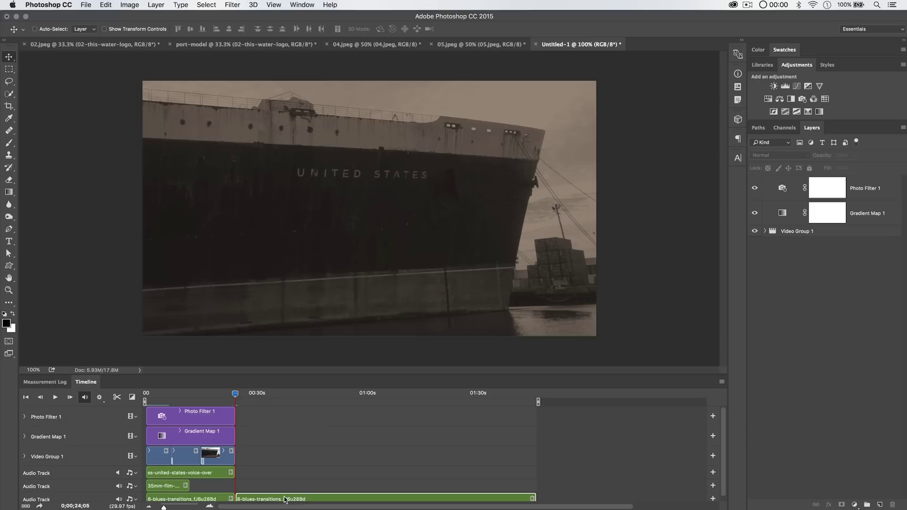
{"action": "left_click_drag", "start_coordinate": [188, 506], "coordinate": [172, 507]}
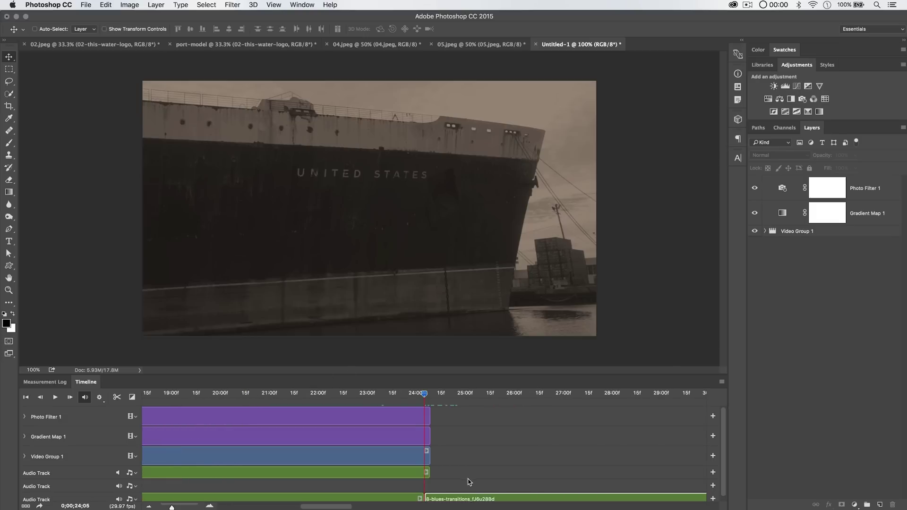
{"action": "key", "text": "Delete"}
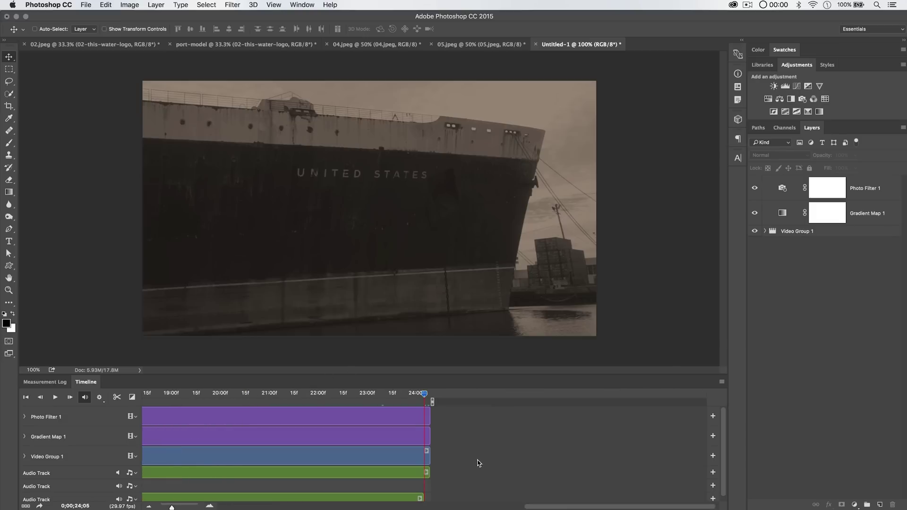
{"action": "left_click", "coordinate": [421, 494]}
{"action": "left_click_drag", "start_coordinate": [420, 494], "coordinate": [429, 493]}
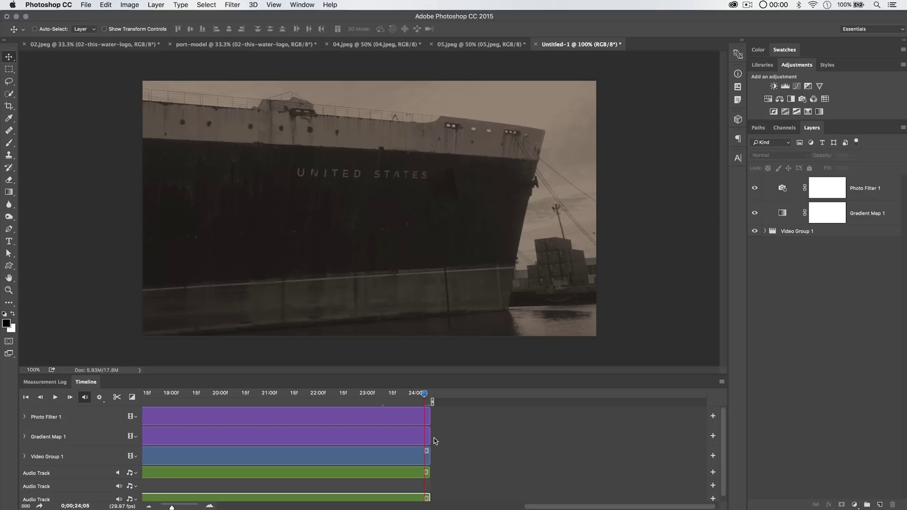
{"action": "scroll", "coordinate": [416, 466], "scroll_direction": "left", "scroll_amount": 20}
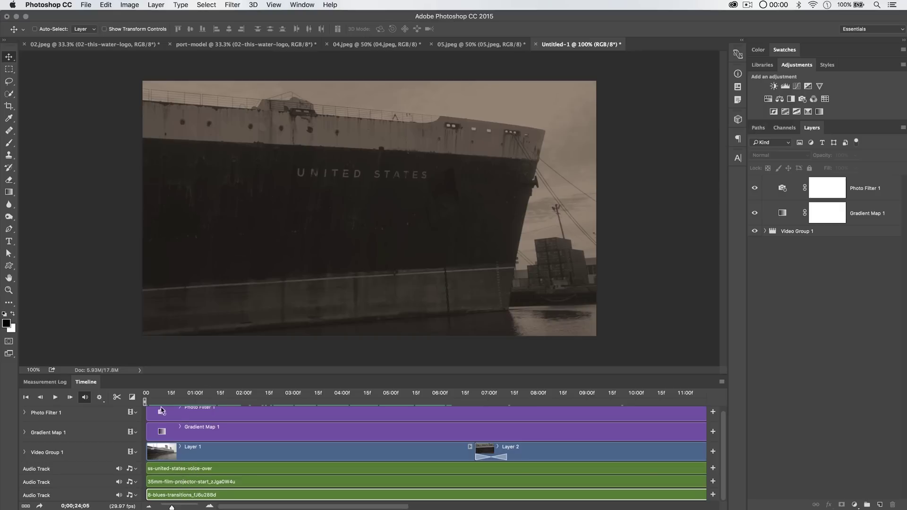
Step: Preview the start, then lower the blues music clip to 50% volume
{"action": "left_click_drag", "start_coordinate": [156, 399], "coordinate": [138, 399]}
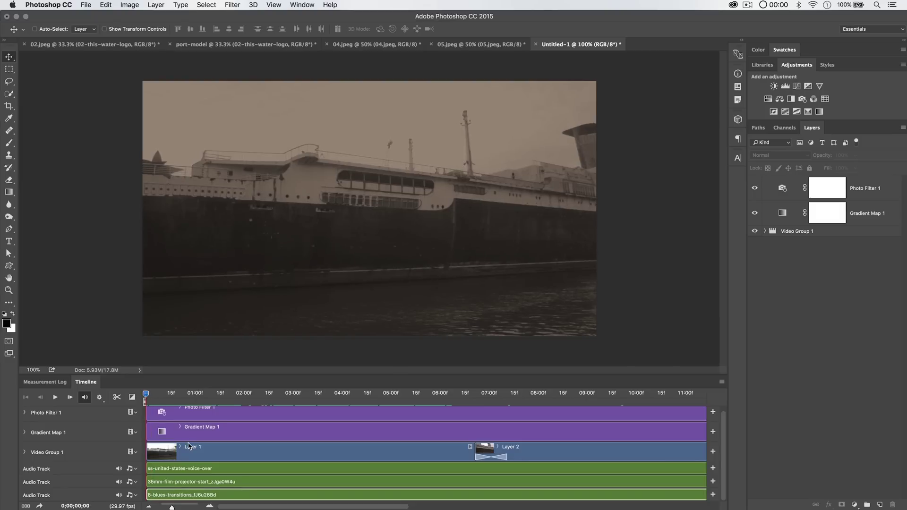
{"action": "key", "text": "space"}
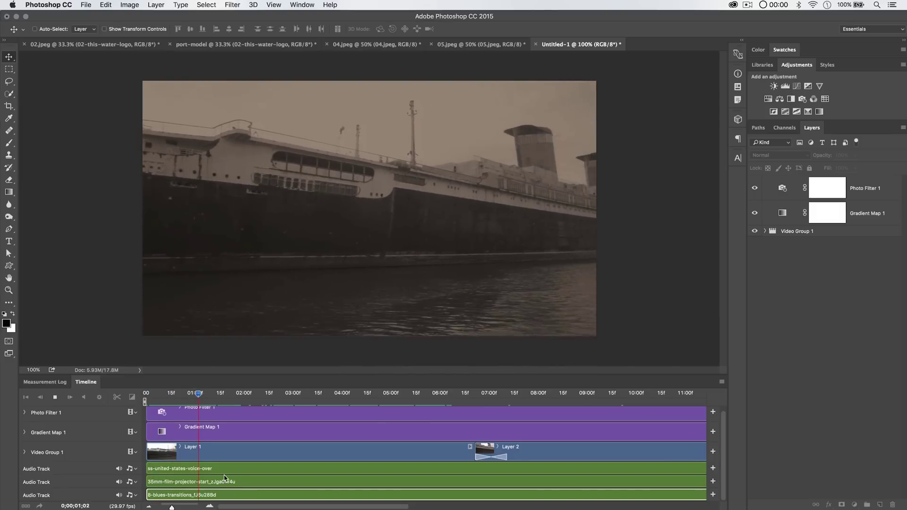
{"action": "key", "text": "space"}
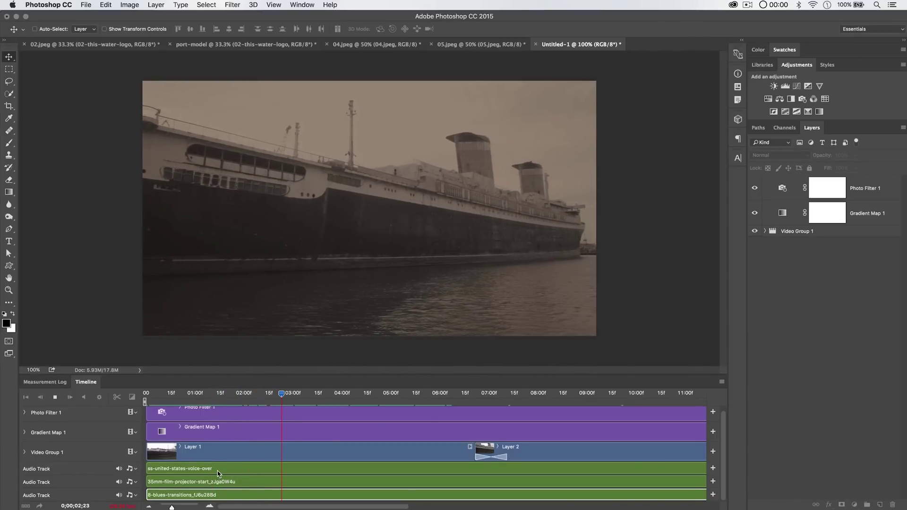
{"action": "right_click", "coordinate": [185, 494]}
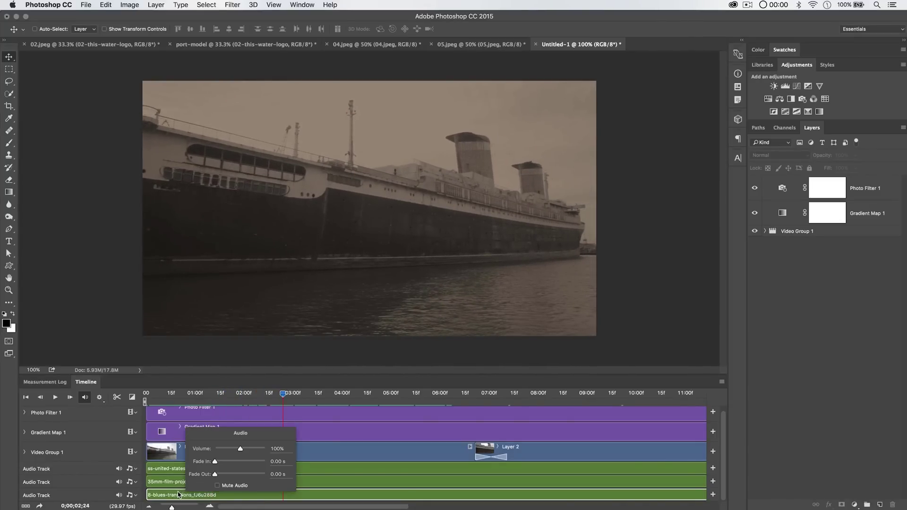
{"action": "left_click_drag", "start_coordinate": [240, 448], "coordinate": [221, 450]}
{"action": "left_click", "coordinate": [181, 408]}
Step: Play the video from the beginning to check the audio mix
{"action": "key", "text": "Home"}
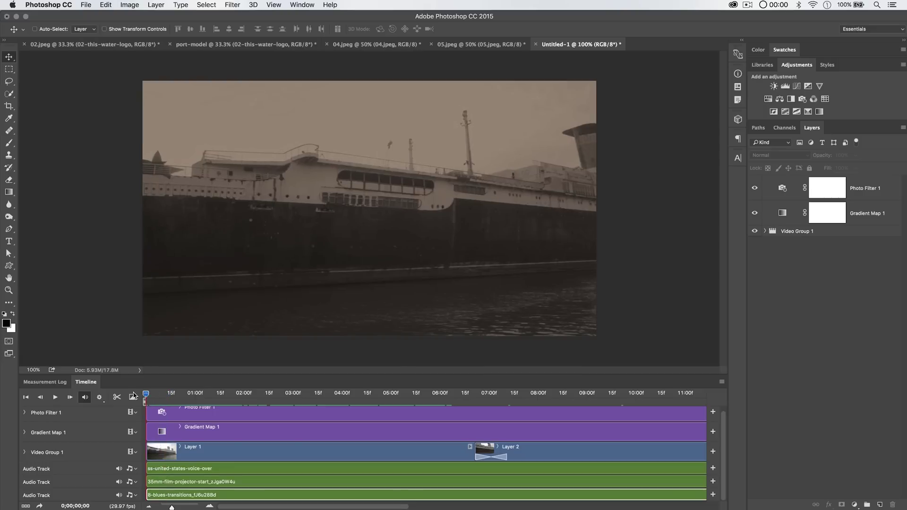
{"action": "key", "text": "space"}
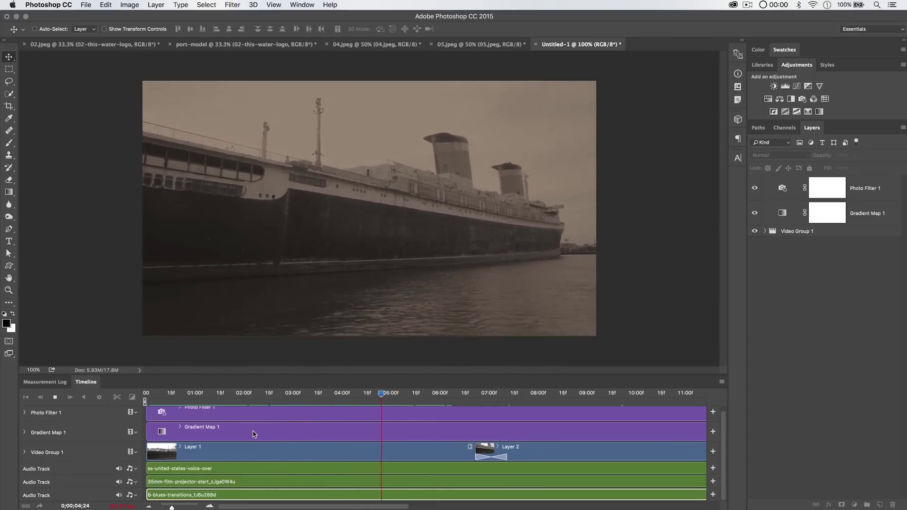
{"action": "key", "text": "space"}
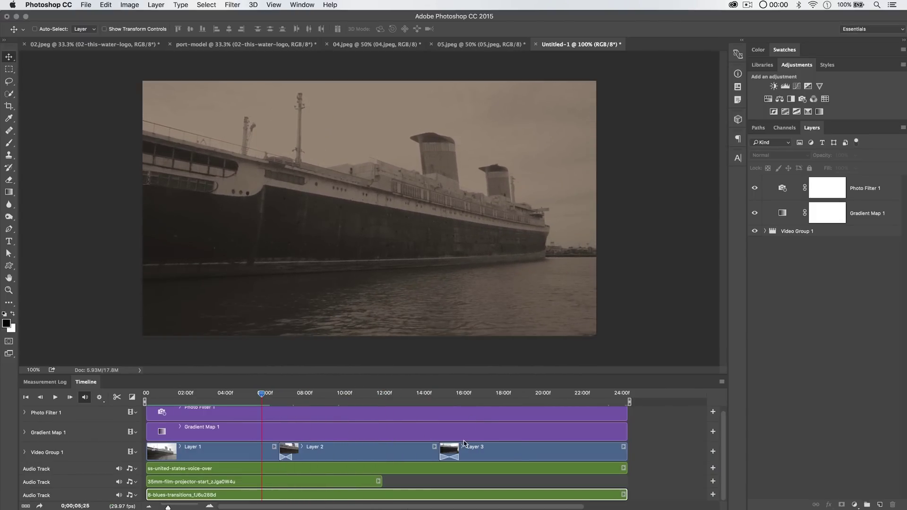
{"action": "left_click", "coordinate": [657, 451]}
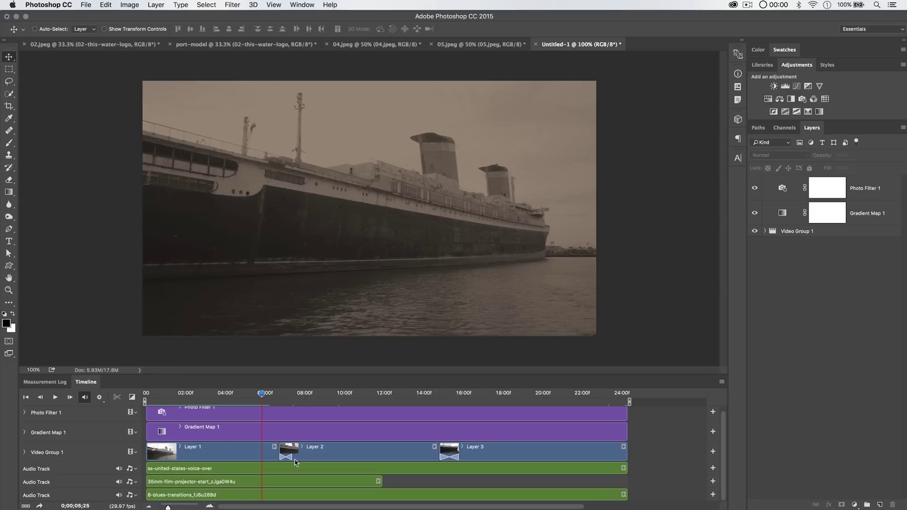
Step: Play further through the sequence, then make the Timeline panel taller
{"action": "key", "text": "space"}
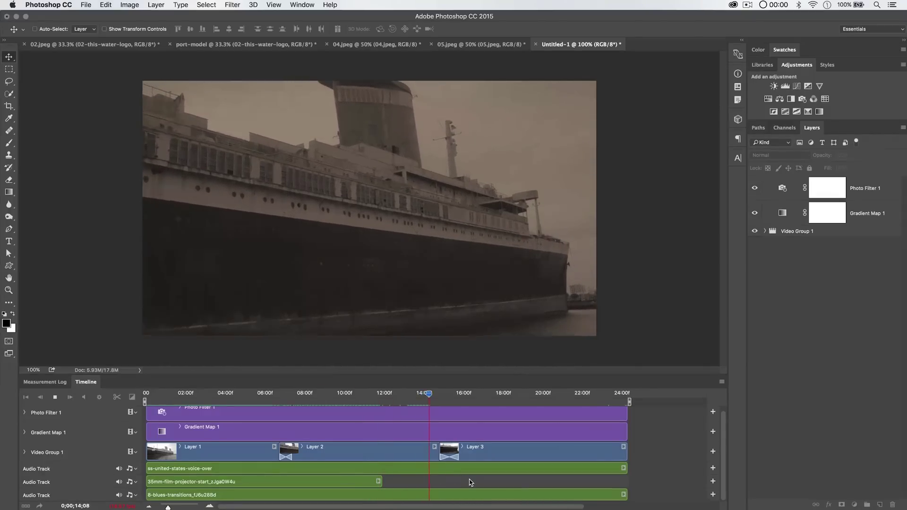
{"action": "key", "text": "space"}
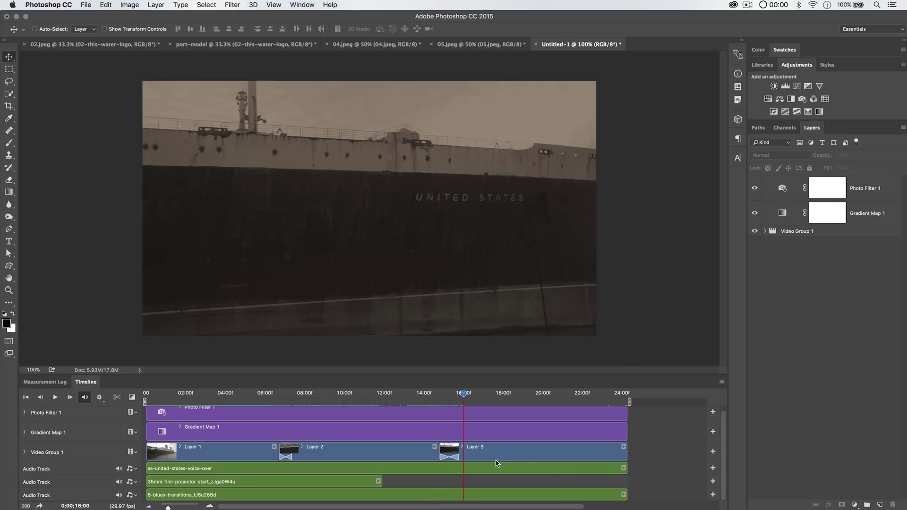
{"action": "scroll", "coordinate": [303, 446], "scroll_direction": "up", "scroll_amount": 1}
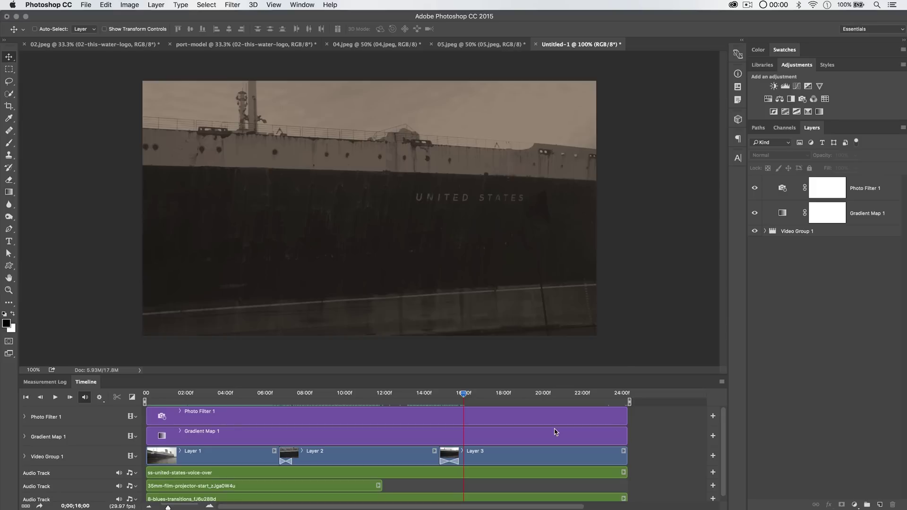
{"action": "left_click_drag", "start_coordinate": [460, 374], "coordinate": [458, 282]}
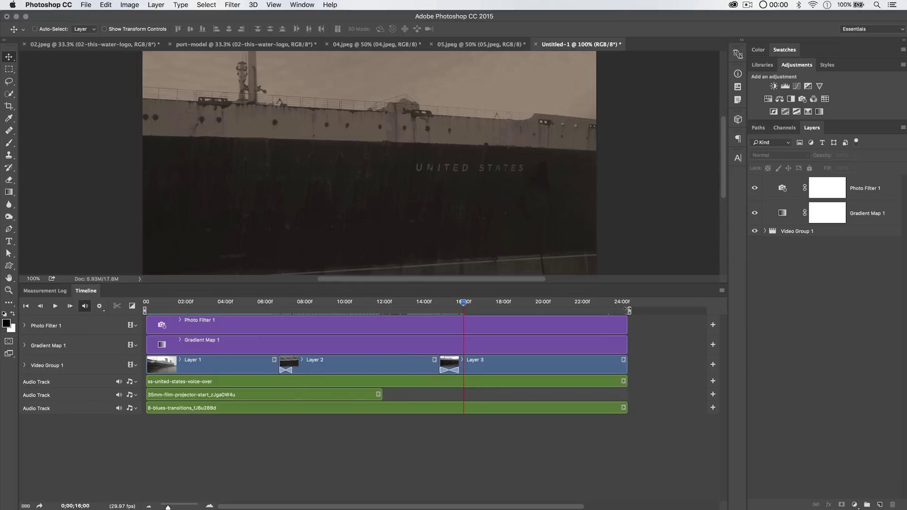
Step: Pull in the work area end and select the Layer 3 clip at about 23;13
{"action": "left_click_drag", "start_coordinate": [628, 310], "coordinate": [440, 310]}
{"action": "left_click", "coordinate": [590, 367]}
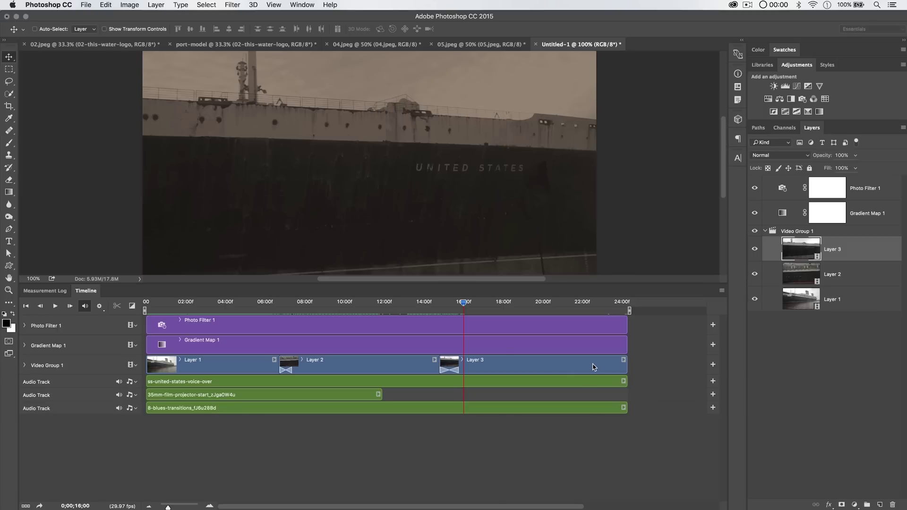
{"action": "left_click", "coordinate": [611, 302]}
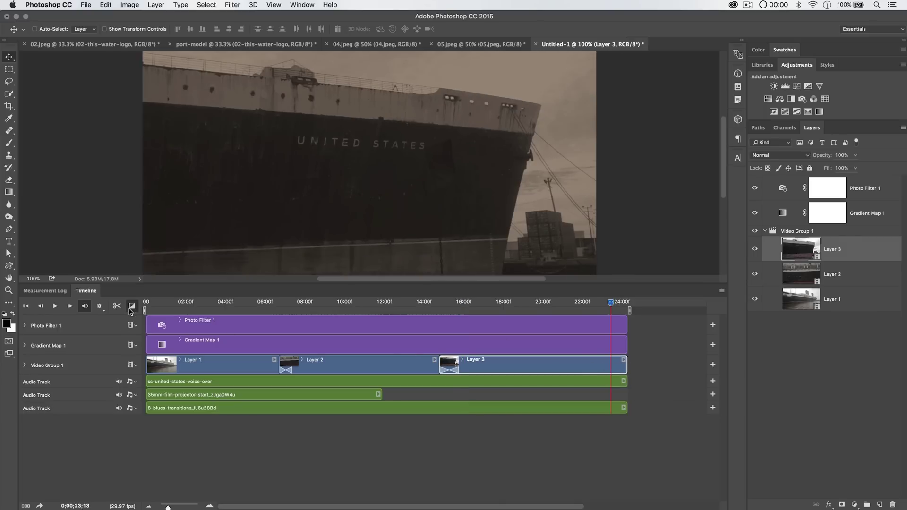
{"action": "left_click", "coordinate": [131, 306]}
{"action": "left_click_drag", "start_coordinate": [159, 242], "coordinate": [620, 366]}
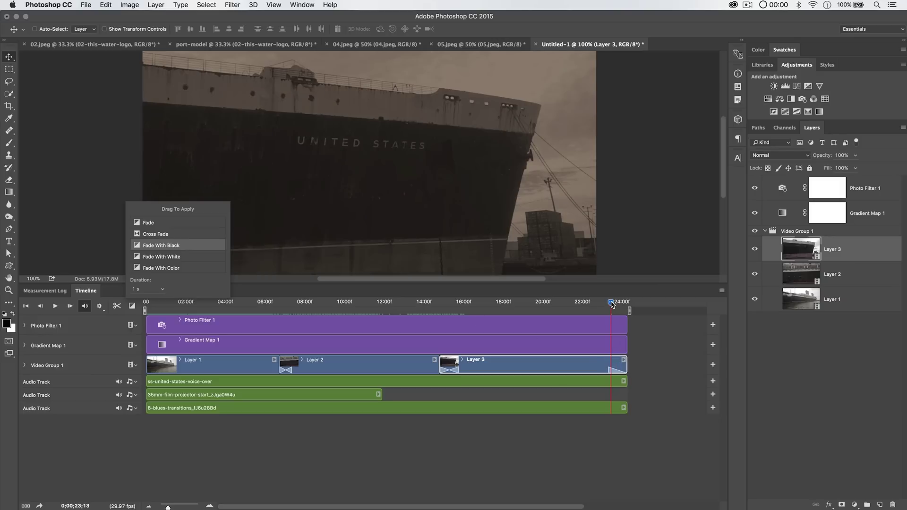
{"action": "left_click", "coordinate": [612, 304]}
{"action": "mouse_move", "coordinate": [611, 306]}
{"action": "left_mouse_down"}
{"action": "mouse_move", "coordinate": [601, 306]}
{"action": "mouse_move", "coordinate": [629, 306]}
{"action": "mouse_move", "coordinate": [608, 306]}
{"action": "left_mouse_up"}
{"action": "left_click", "coordinate": [522, 379]}
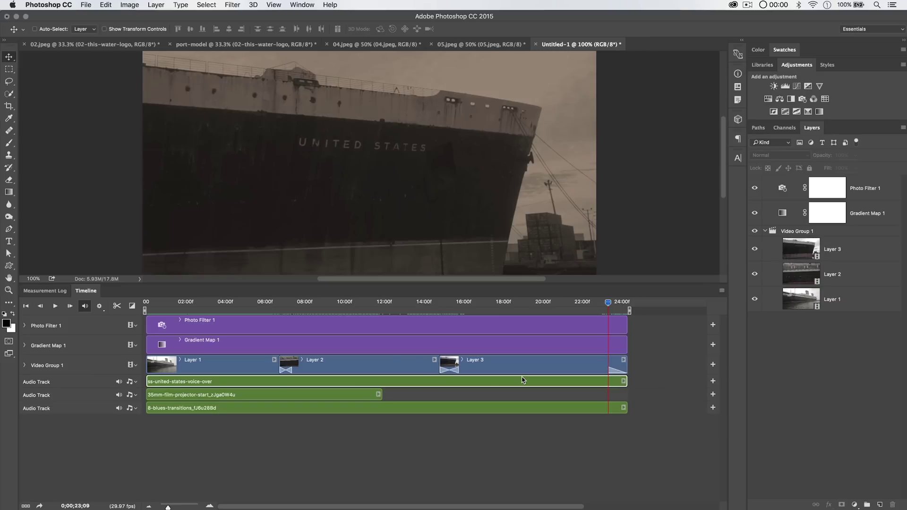
{"action": "left_click", "coordinate": [132, 305]}
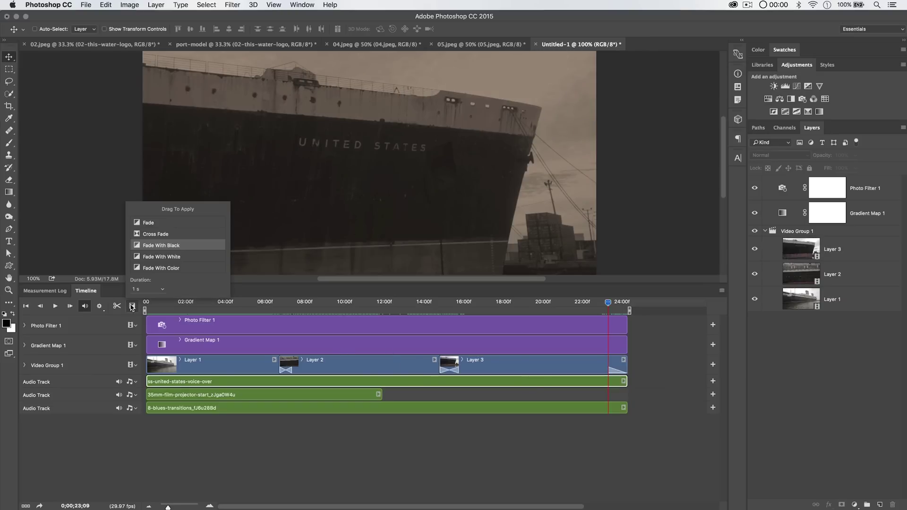
{"action": "left_click", "coordinate": [134, 307]}
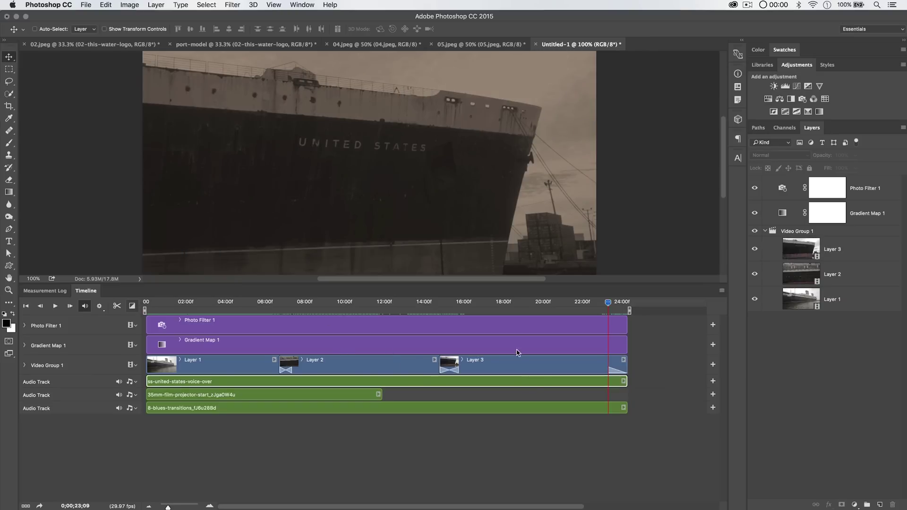
Step: Give the voice-over clip a 0.91 s fade-out
{"action": "right_click", "coordinate": [601, 382]}
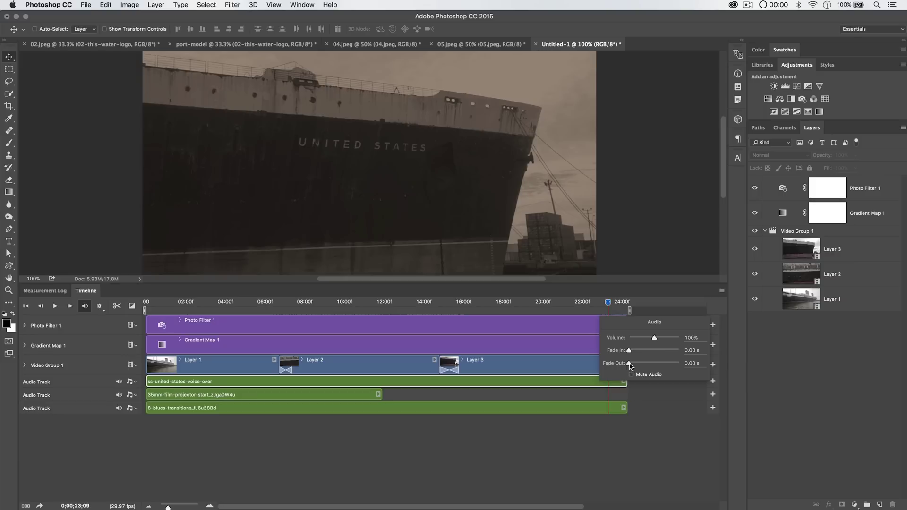
{"action": "mouse_move", "coordinate": [628, 363]}
{"action": "left_mouse_down"}
{"action": "mouse_move", "coordinate": [643, 366]}
{"action": "mouse_move", "coordinate": [635, 367]}
{"action": "left_mouse_up"}
{"action": "key", "text": "Return"}
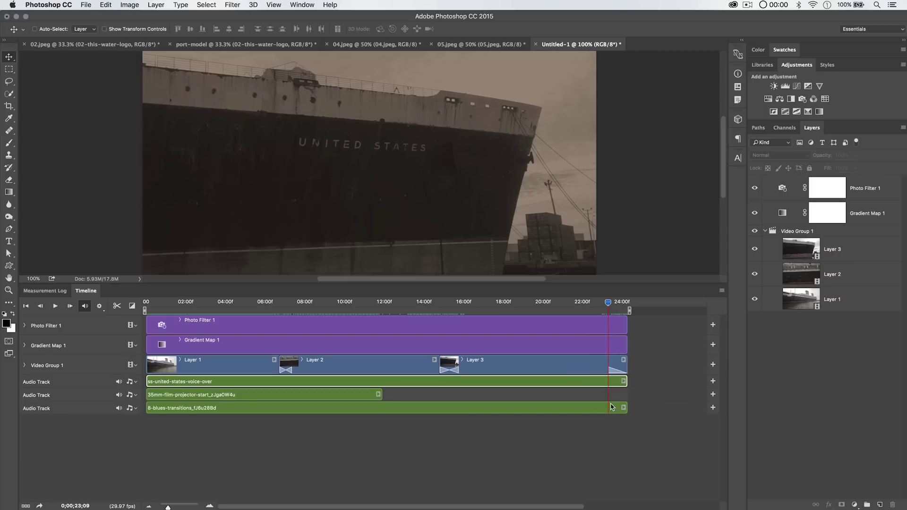
{"action": "left_click", "coordinate": [622, 381]}
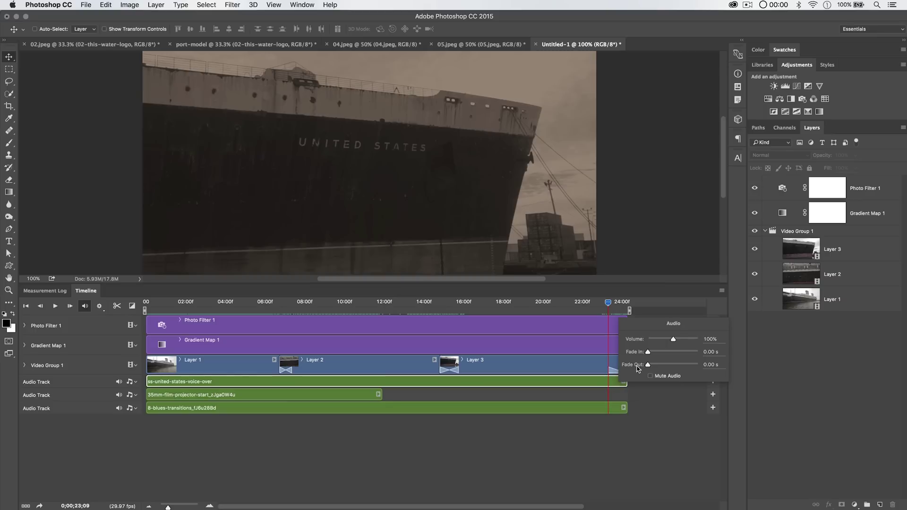
{"action": "left_click_drag", "start_coordinate": [649, 365], "coordinate": [649, 366]}
{"action": "key", "text": "Return"}
Step: Give the blues music clip a 2.50 s fade-out
{"action": "left_click", "coordinate": [615, 409]}
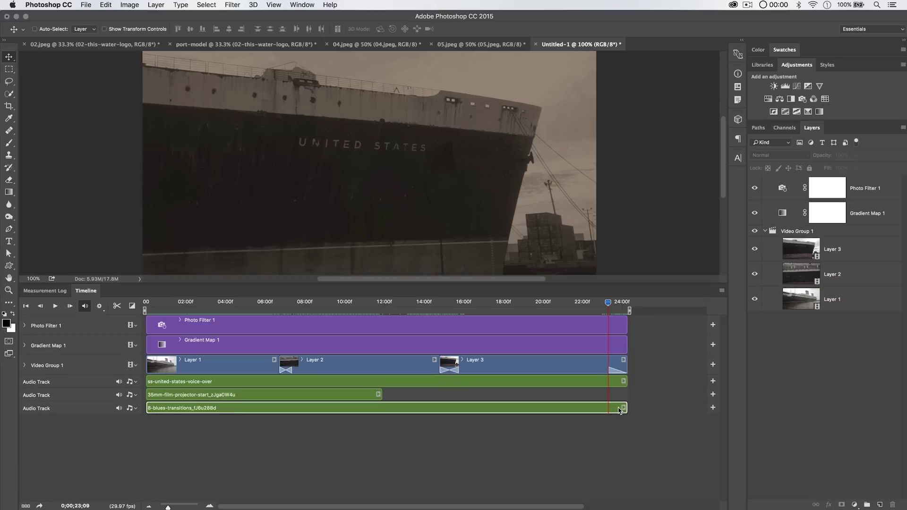
{"action": "left_click", "coordinate": [624, 381]}
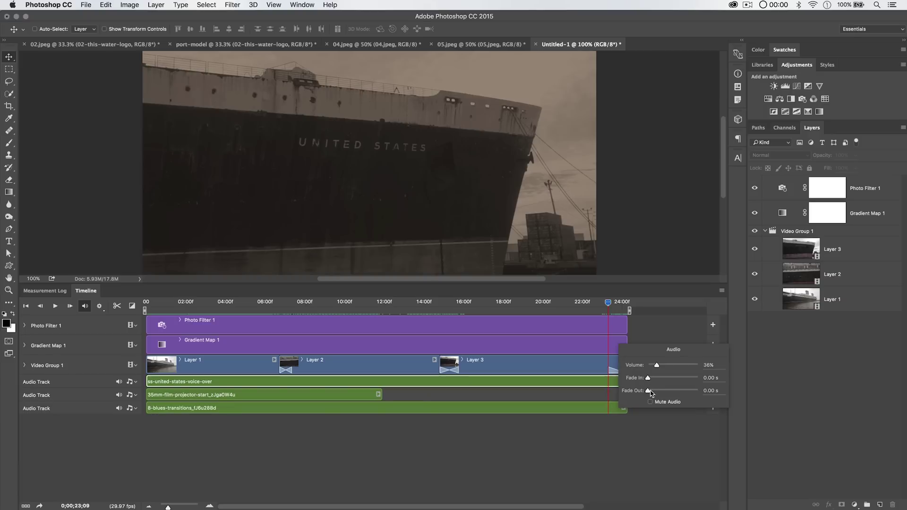
{"action": "left_click", "coordinate": [648, 391]}
{"action": "left_click_drag", "start_coordinate": [650, 392], "coordinate": [653, 393]}
{"action": "left_click", "coordinate": [657, 334]}
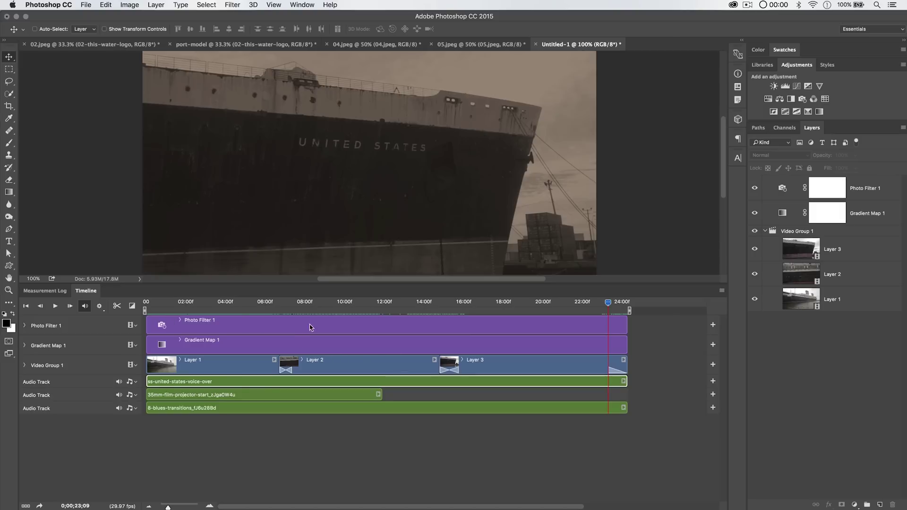
{"action": "left_click", "coordinate": [85, 5]}
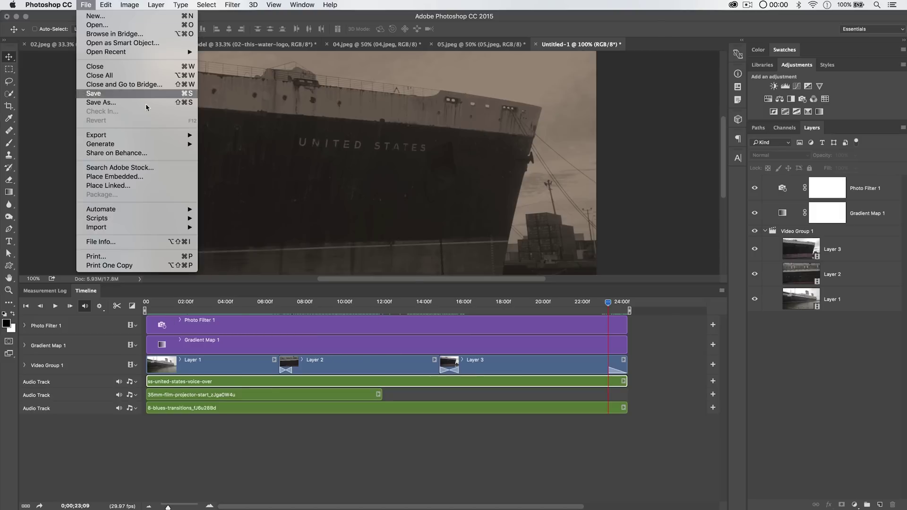
Step: Open the Render Video dialog from the Timeline panel menu and select its output name field
{"action": "mouse_move", "coordinate": [132, 138]}
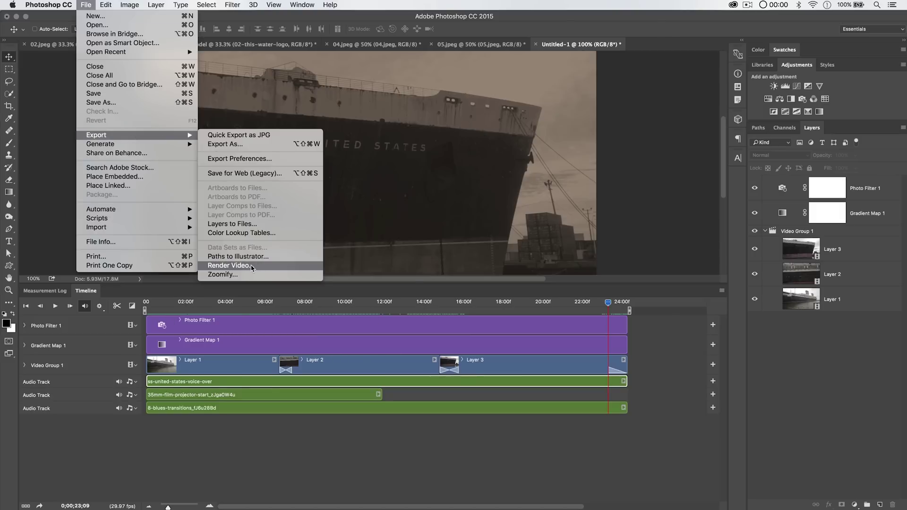
{"action": "left_click", "coordinate": [722, 292]}
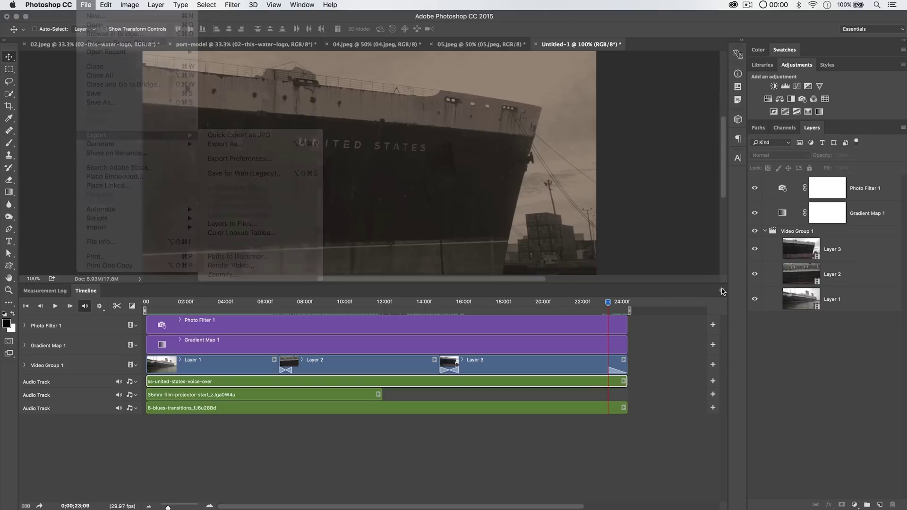
{"action": "left_click", "coordinate": [721, 290]}
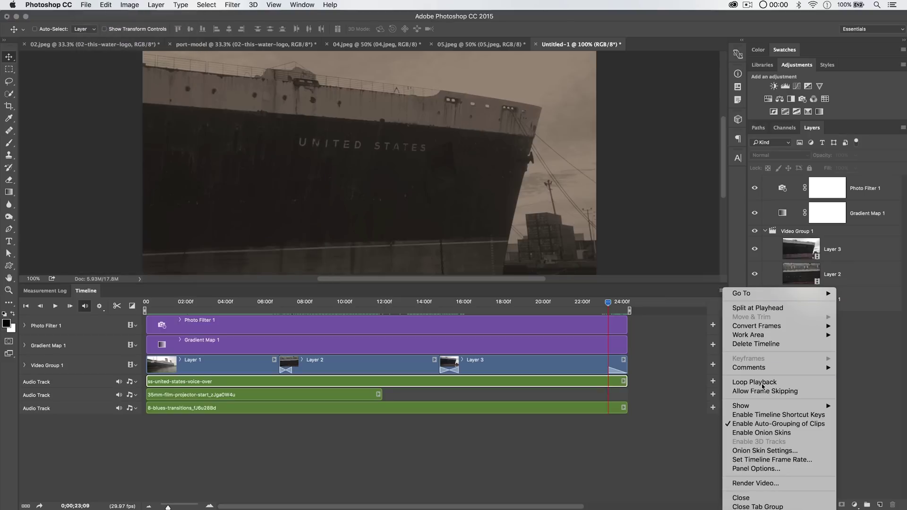
{"action": "left_click", "coordinate": [765, 483]}
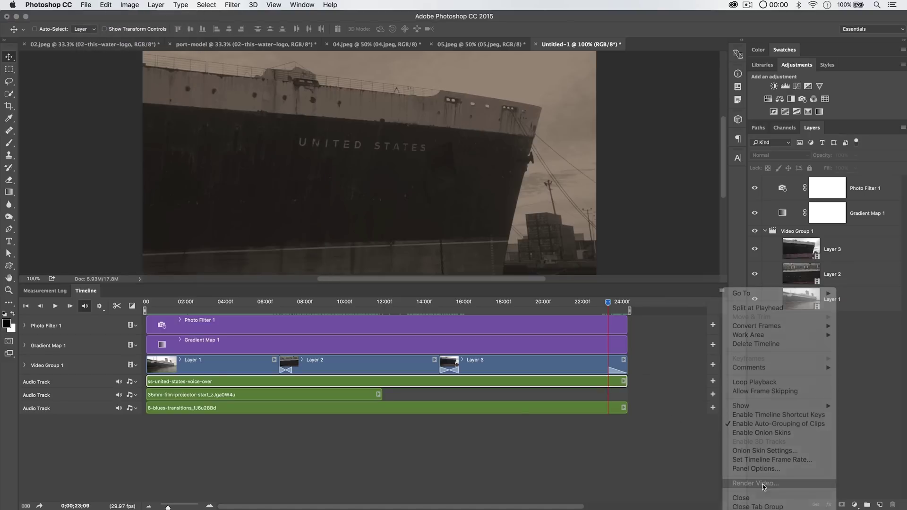
{"action": "left_click_drag", "start_coordinate": [377, 127], "coordinate": [401, 85]}
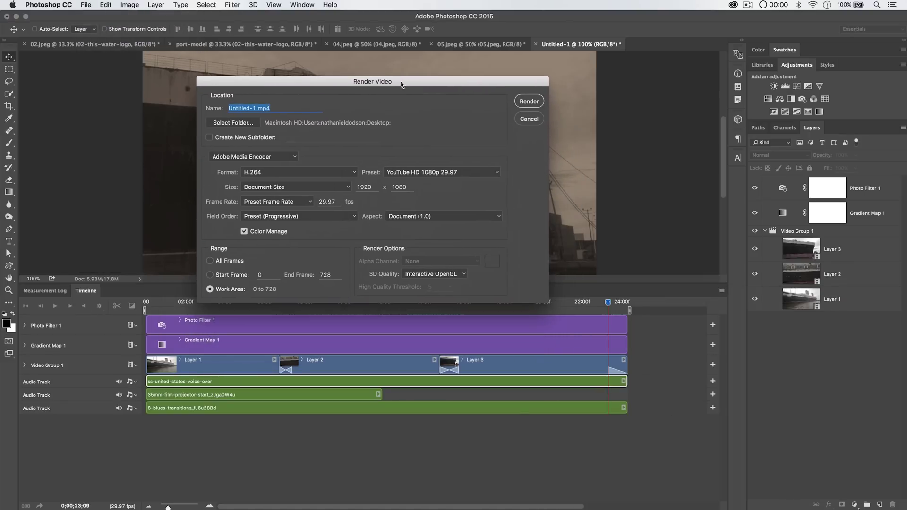
{"action": "left_click", "coordinate": [257, 108]}
Step: Name the output file ss-us.mp4 and set the Desktop as its save folder
{"action": "left_click_drag", "start_coordinate": [258, 108], "coordinate": [211, 105]}
{"action": "type", "text": "ss-us"}
{"action": "left_click", "coordinate": [238, 124]}
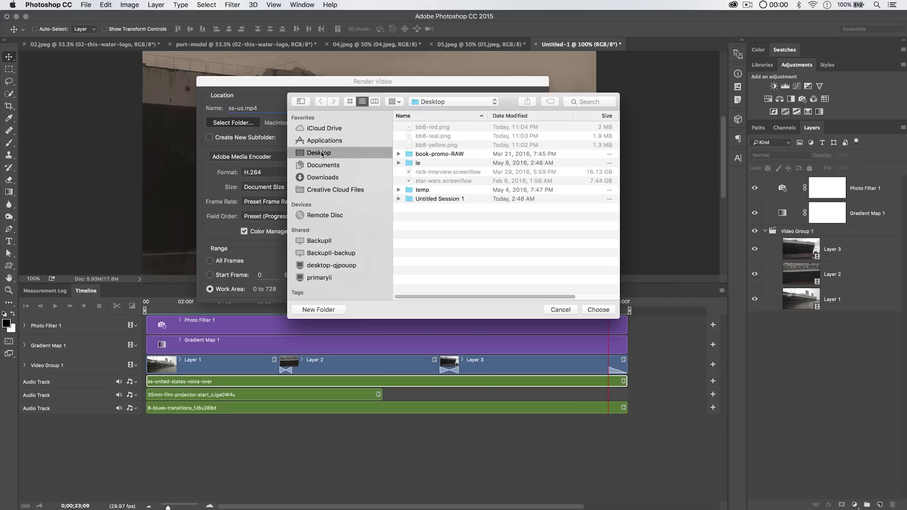
{"action": "left_click", "coordinate": [598, 309]}
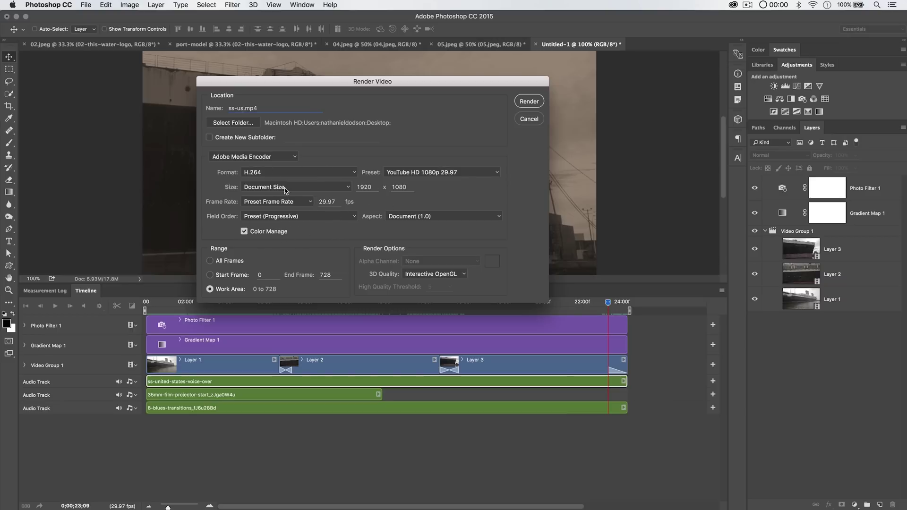
Step: Keep Adobe Media Encoder with H.264 format and choose the YouTube HD 1080p 29.97 preset
{"action": "left_click", "coordinate": [264, 161]}
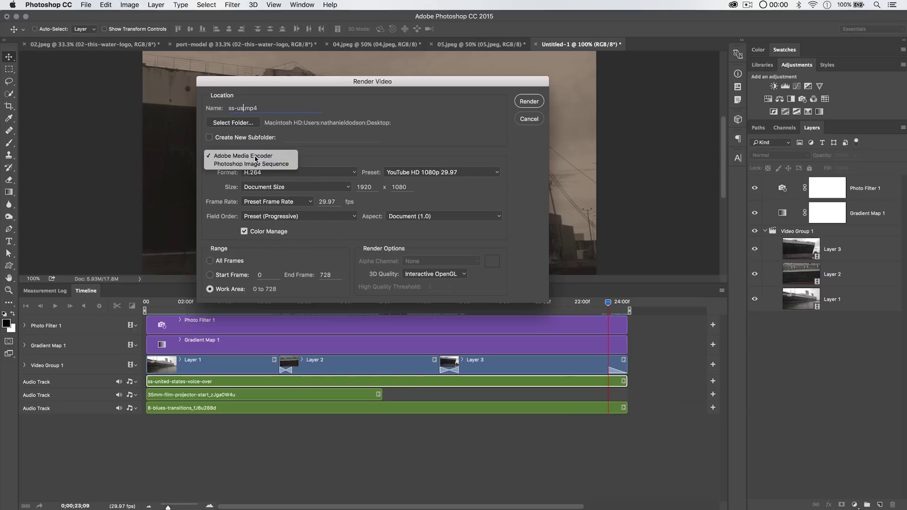
{"action": "left_click", "coordinate": [258, 158]}
{"action": "left_click", "coordinate": [264, 161]}
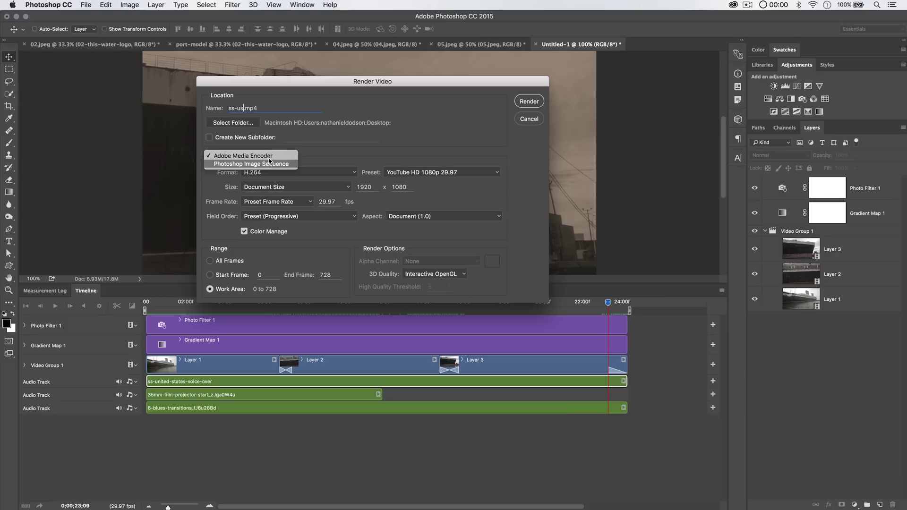
{"action": "left_click", "coordinate": [290, 173]}
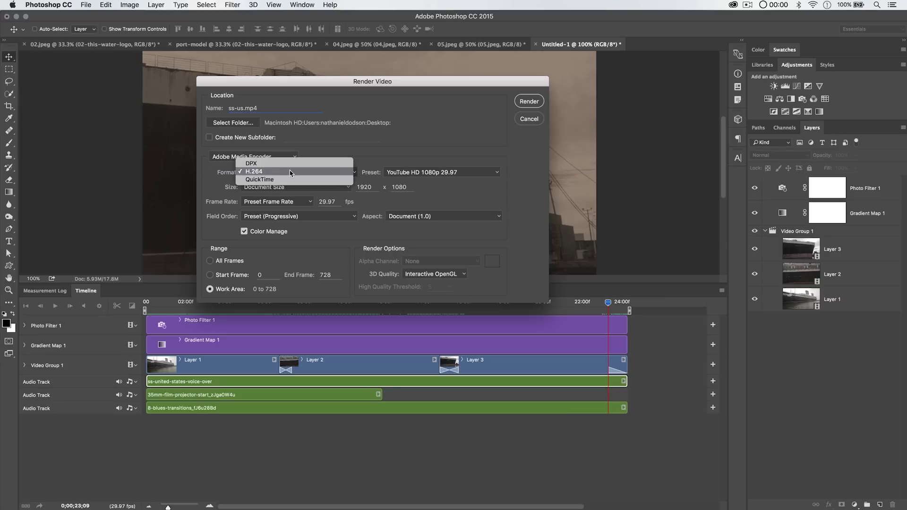
{"action": "left_click", "coordinate": [267, 173]}
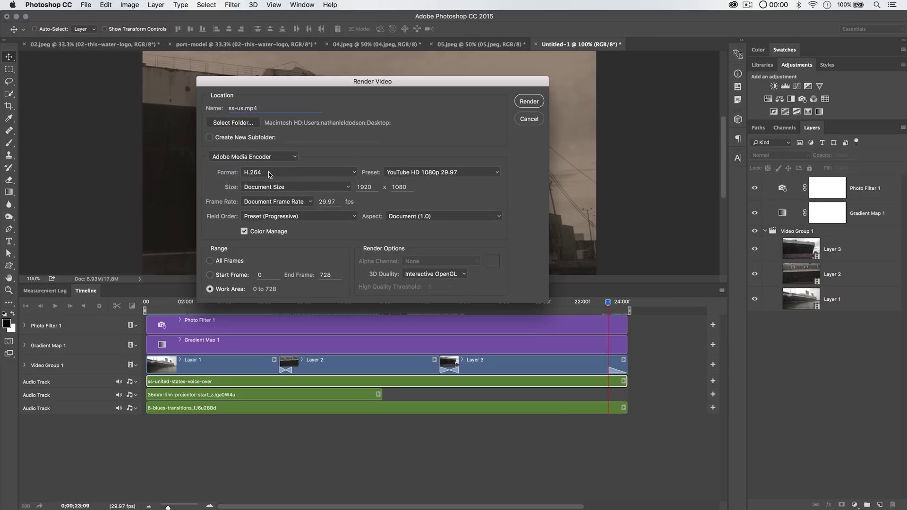
{"action": "left_click", "coordinate": [443, 173]}
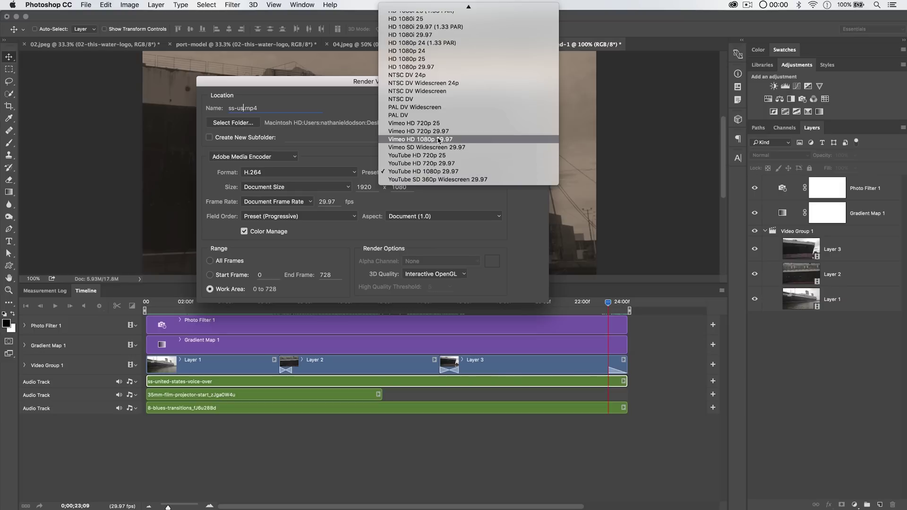
{"action": "left_click", "coordinate": [427, 173]}
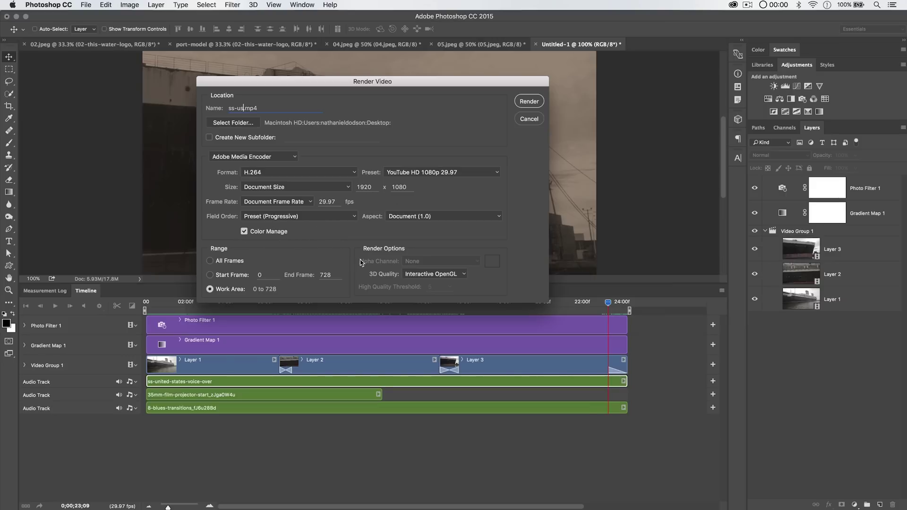
{"action": "left_click_drag", "start_coordinate": [365, 83], "coordinate": [370, 82]}
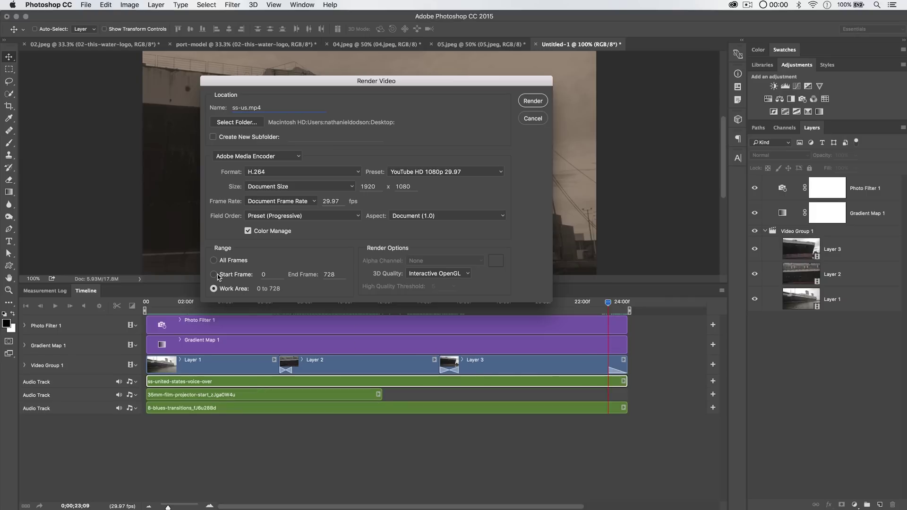
{"action": "left_click_drag", "start_coordinate": [401, 85], "coordinate": [399, 43]}
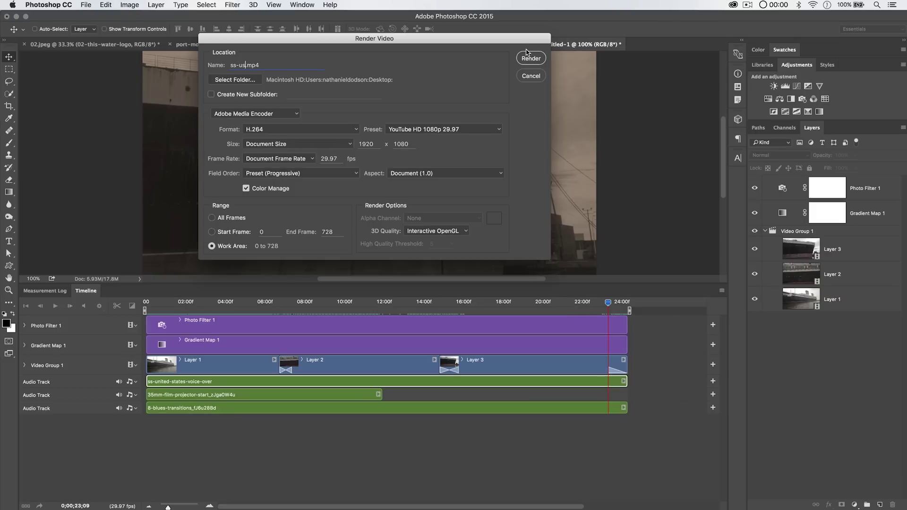
{"action": "left_click_drag", "start_coordinate": [521, 42], "coordinate": [518, 75]}
Step: Start rendering ss-us.mp4 and move the Exporting Video progress window aside
{"action": "left_click", "coordinate": [528, 92]}
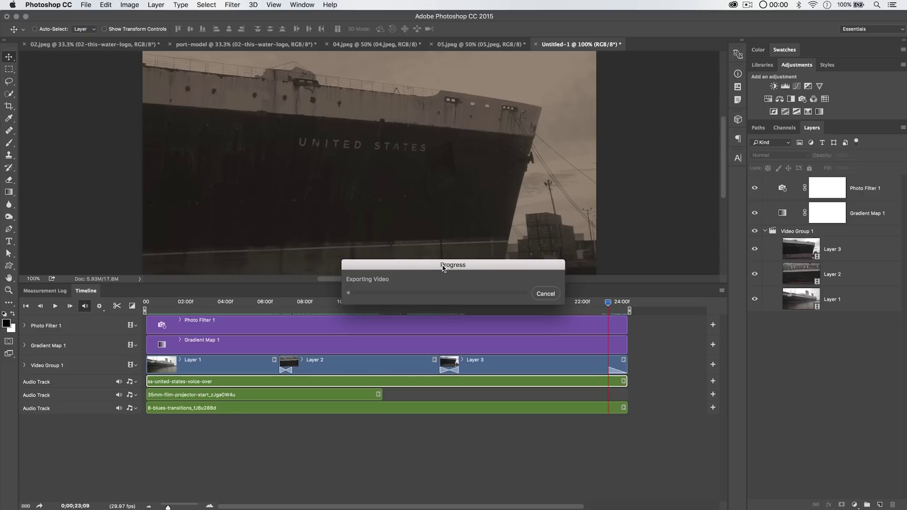
{"action": "left_click_drag", "start_coordinate": [443, 268], "coordinate": [365, 206]}
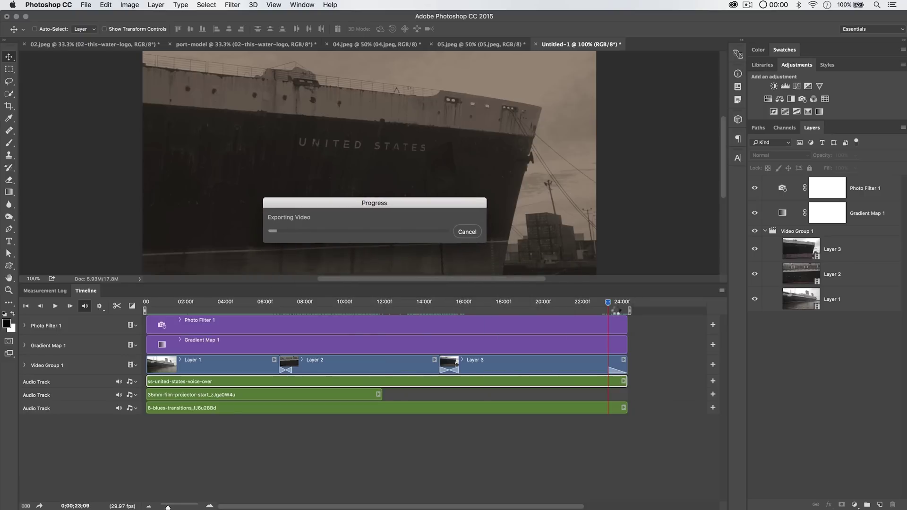